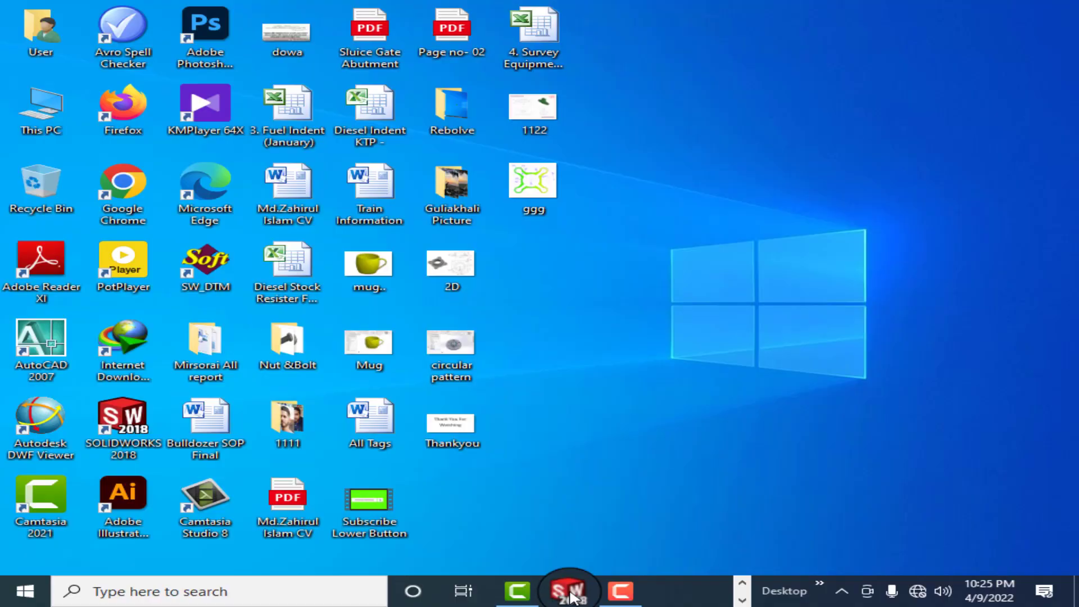
Launch SOLIDWORKS 2018 from its taskbar icon to reach the start screen
click(570, 593)
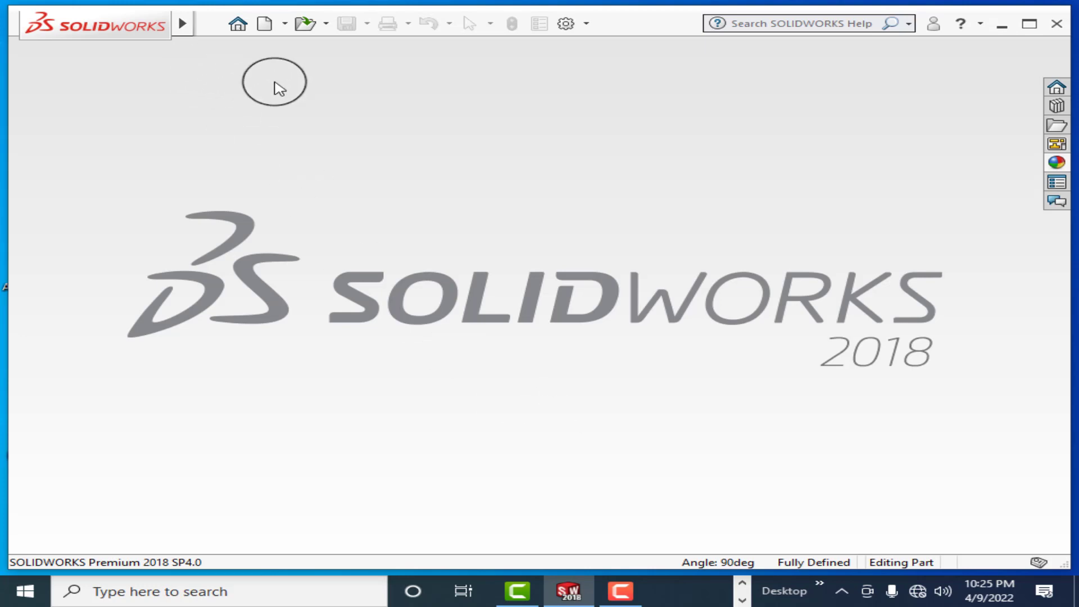
Create a new part document and switch its units from MKS to MMGS
click(202, 31)
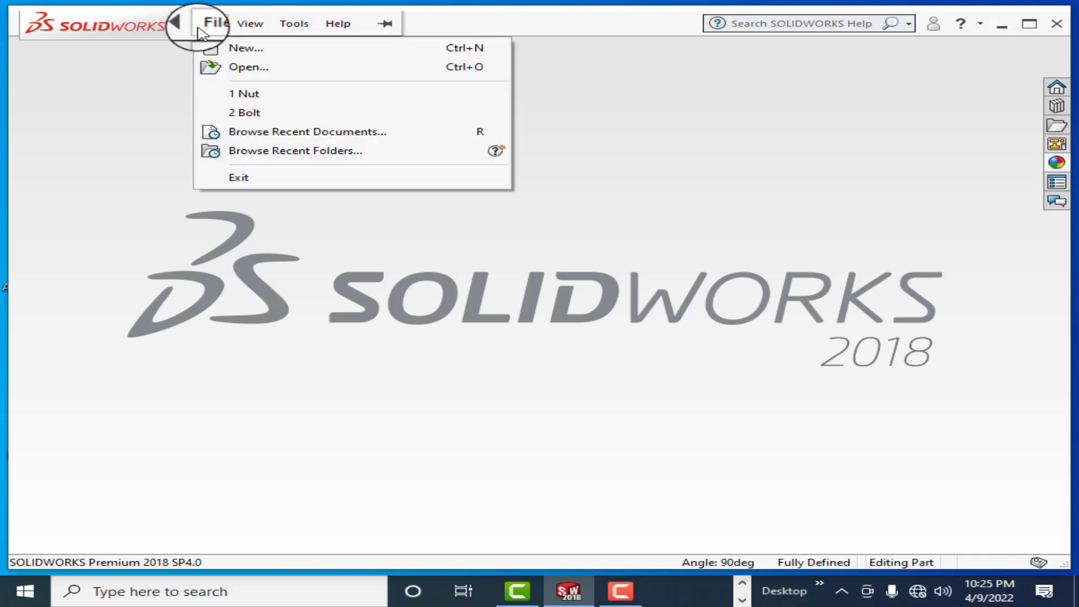
click(243, 48)
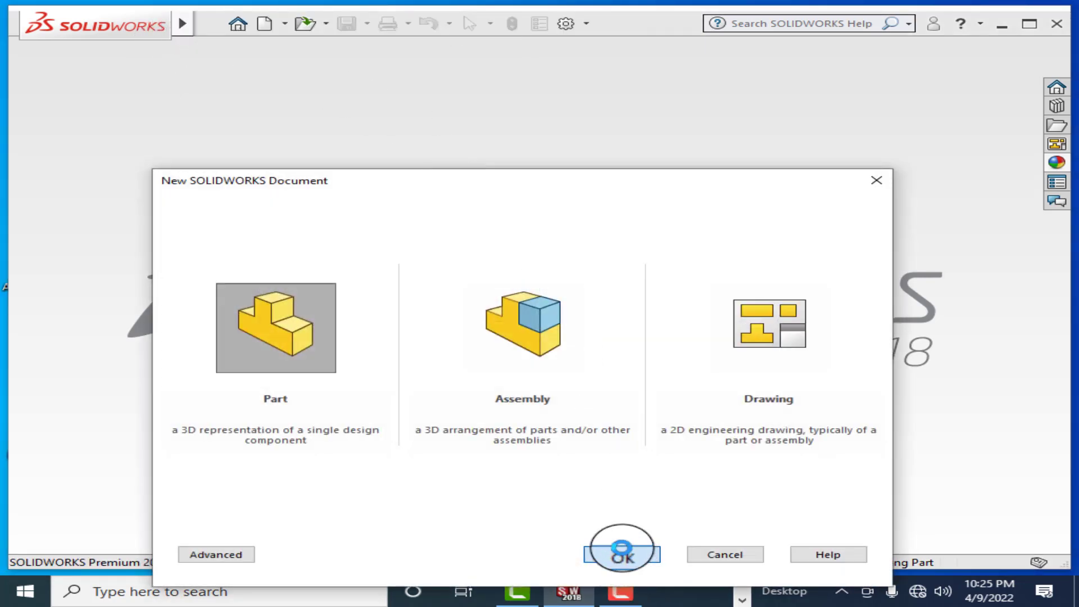
click(622, 554)
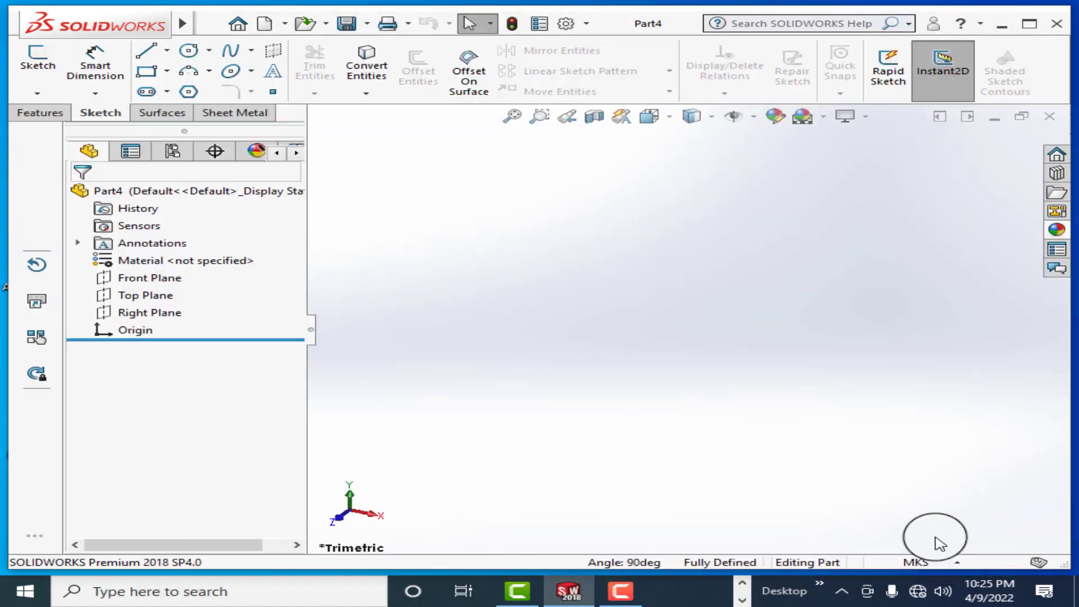
click(947, 558)
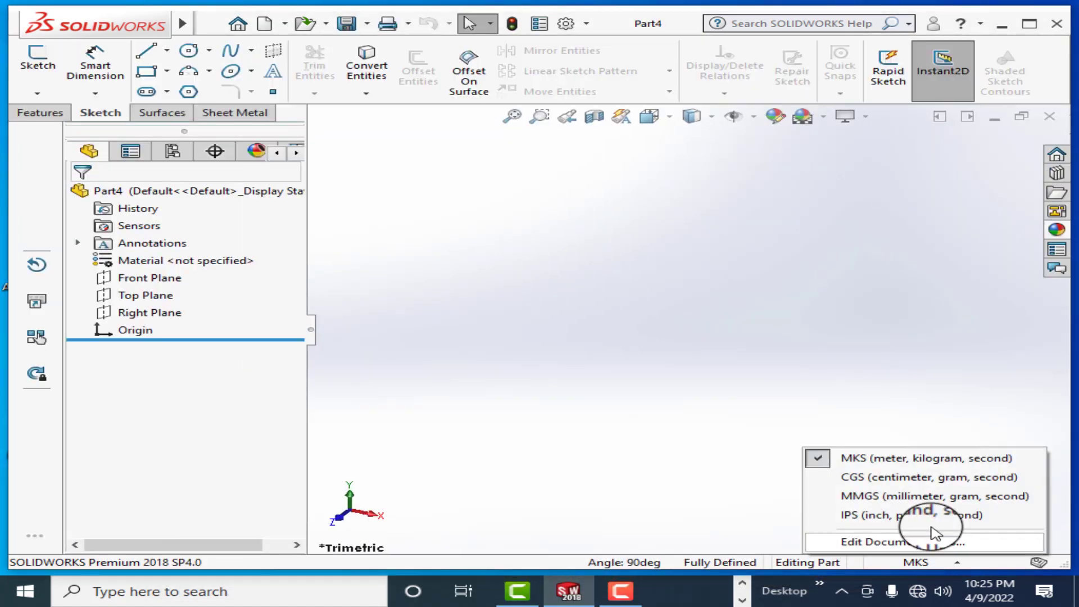
click(888, 495)
Set the view Normal To the Top Plane
click(175, 300)
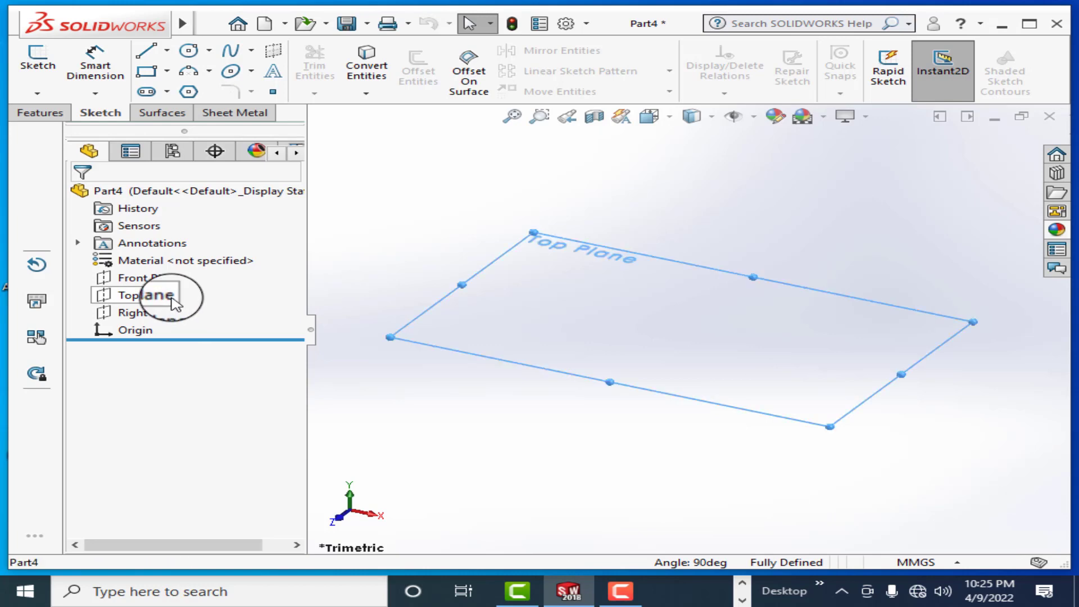
right_click(665, 313)
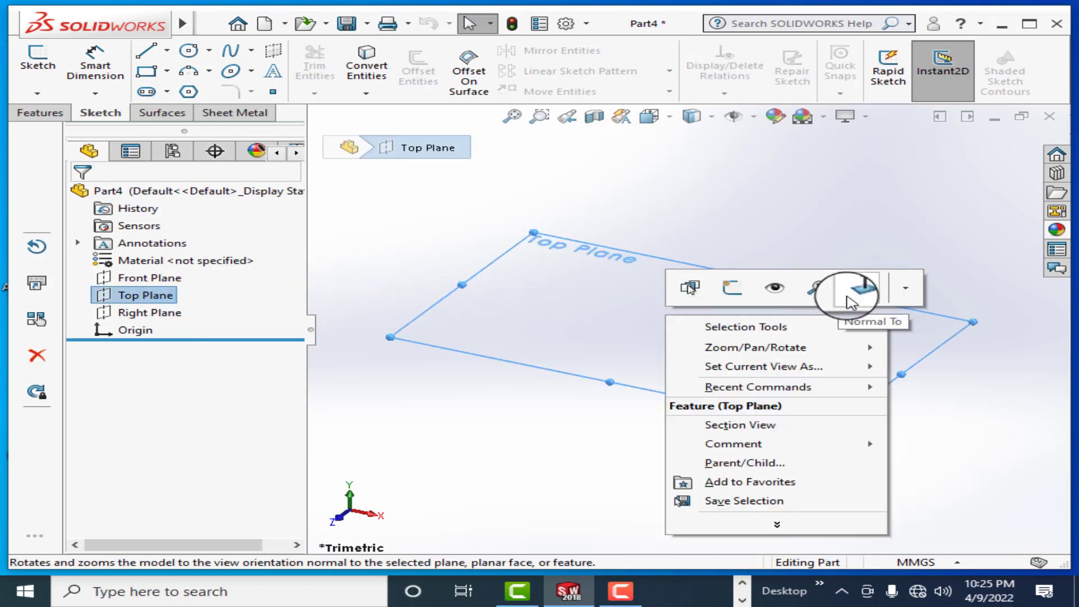
click(854, 290)
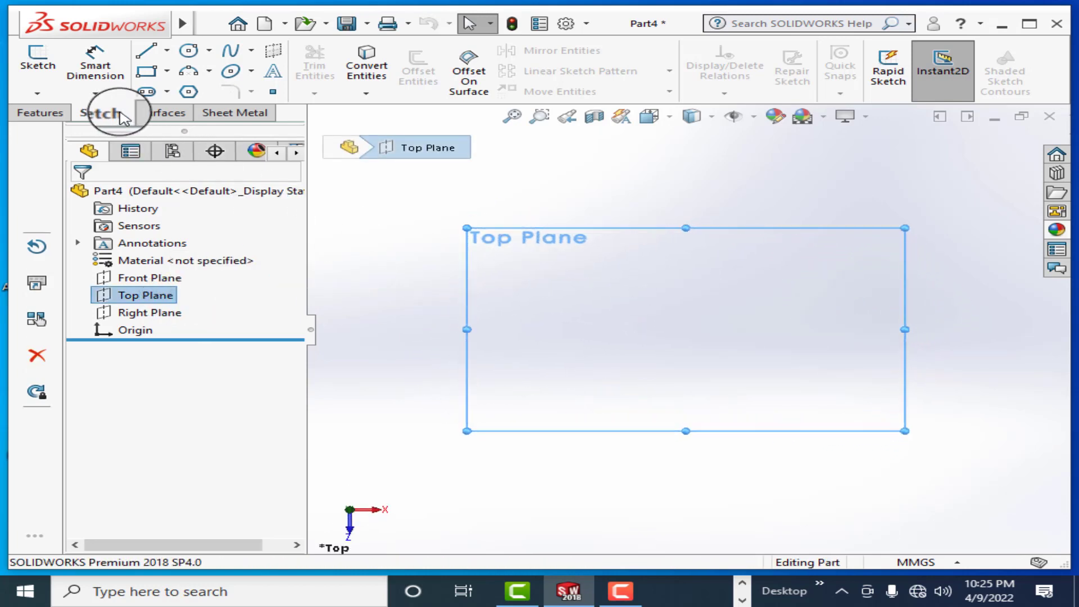
Draw a center rectangle on the Top Plane anchored at the origin
click(166, 71)
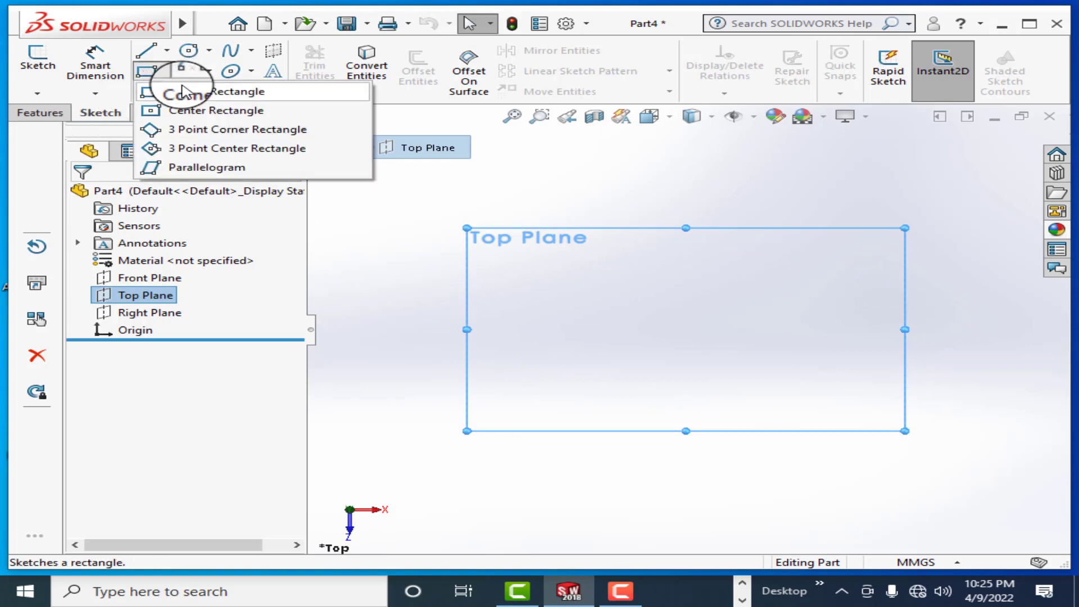
click(181, 110)
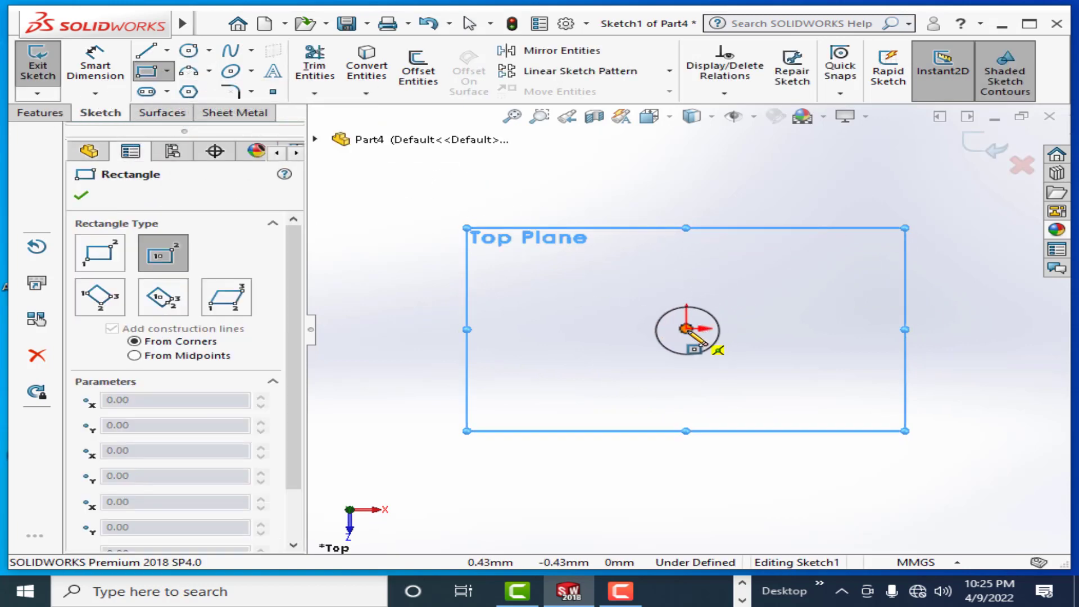
click(687, 329)
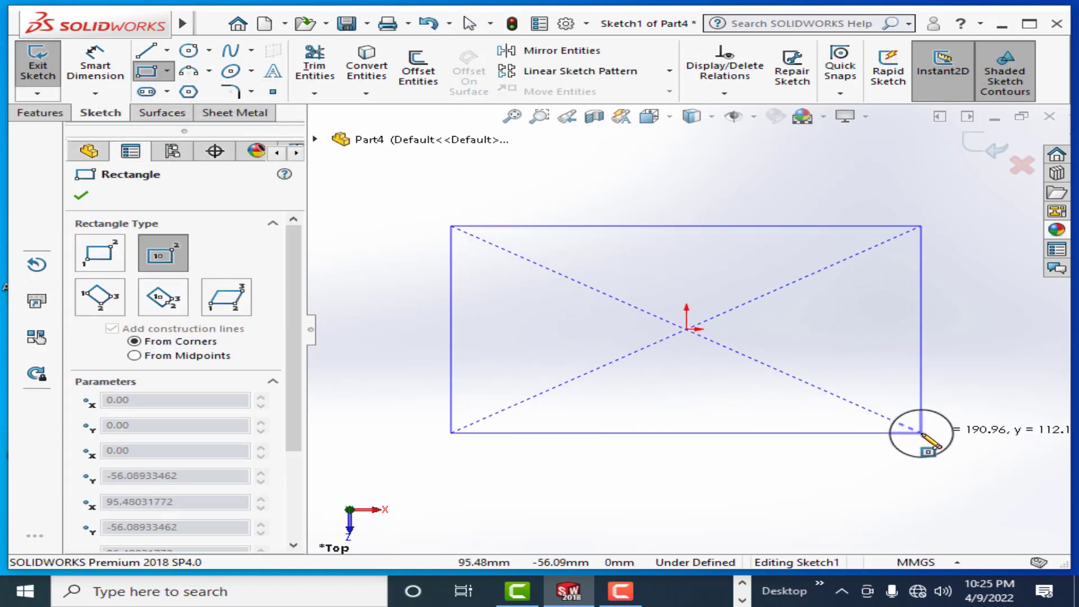
click(920, 433)
click(81, 195)
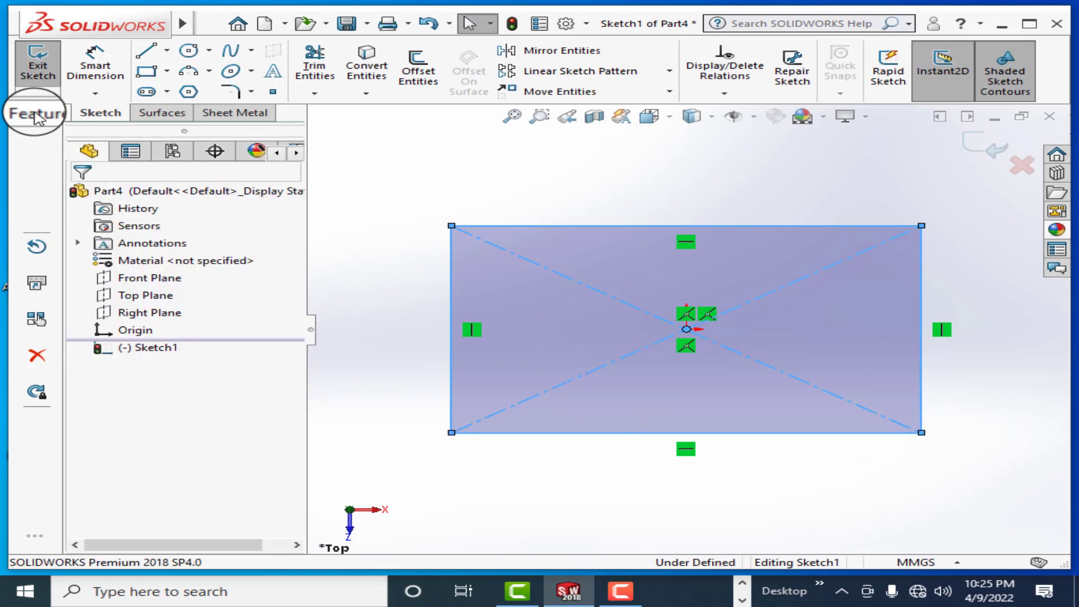
Dimension the rectangle's left edge to 100 mm and top edge to 200 mm
click(93, 68)
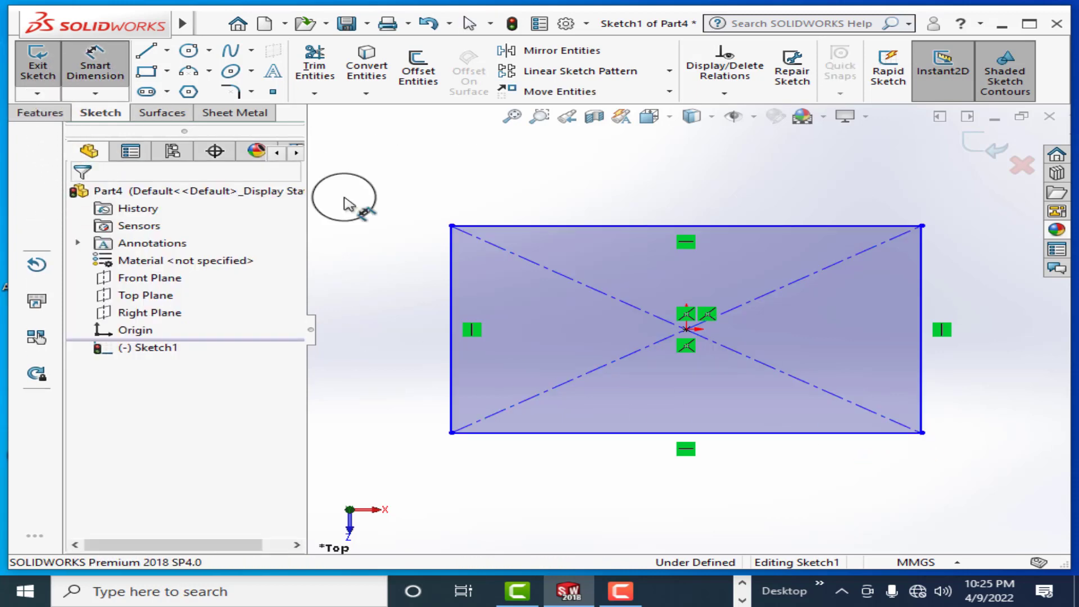
click(451, 274)
click(402, 262)
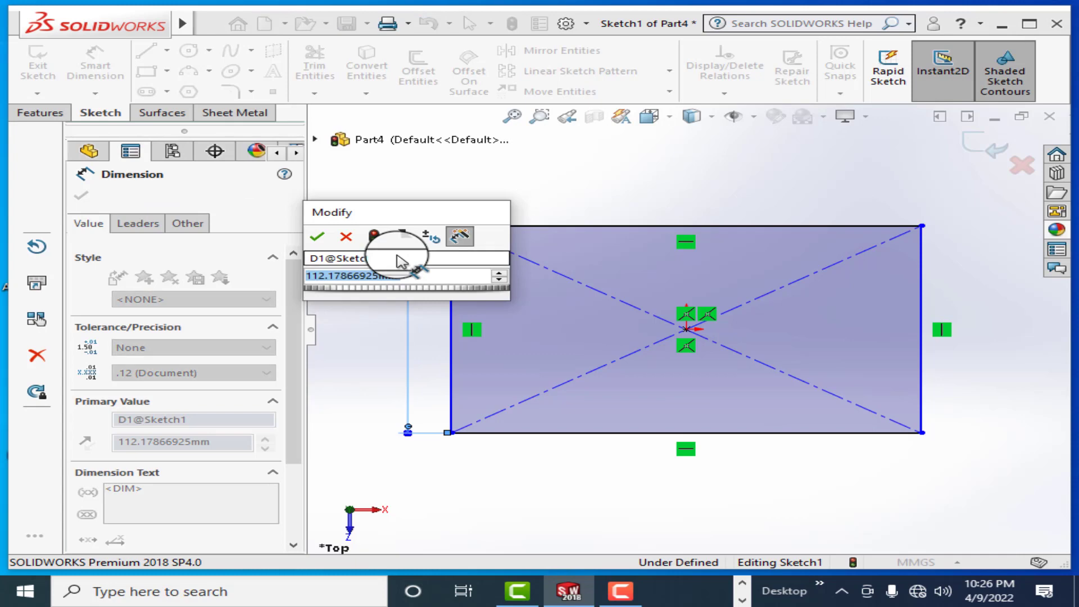
text(100)
key(Return)
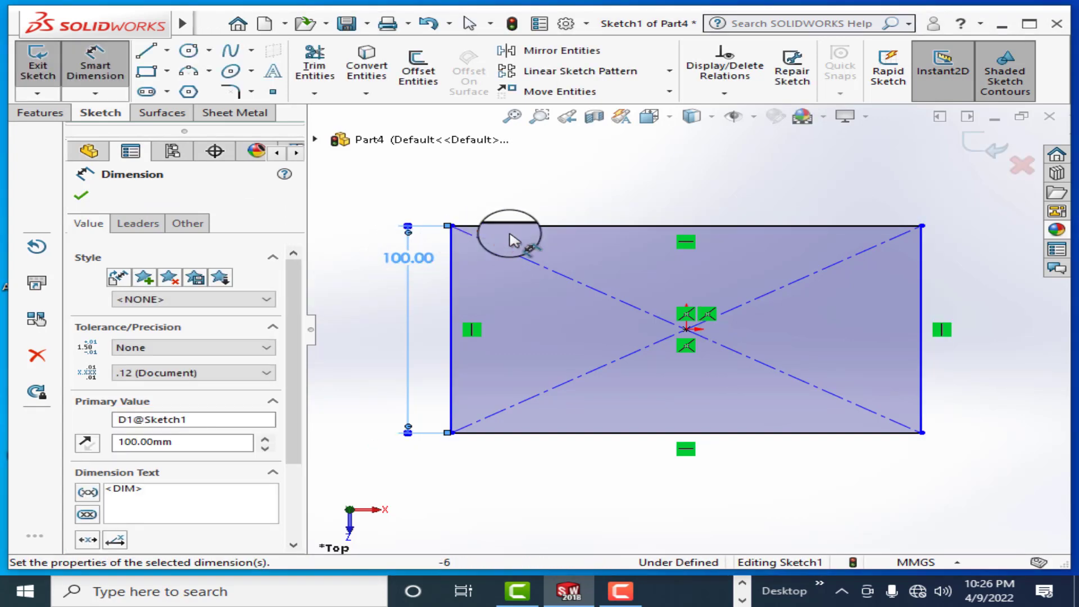
click(579, 226)
click(586, 197)
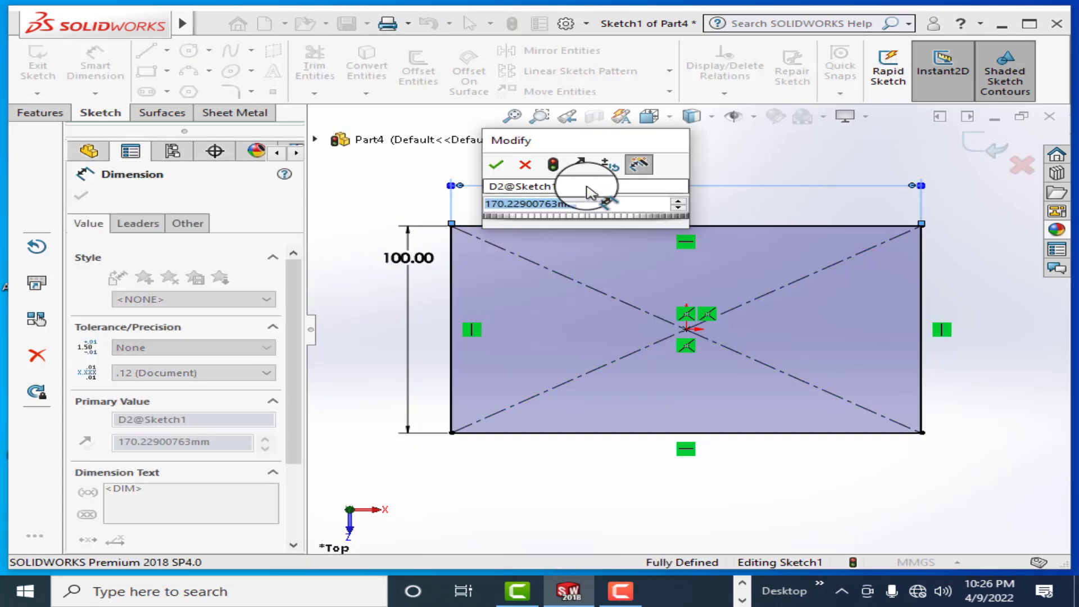
text(200)
key(Return)
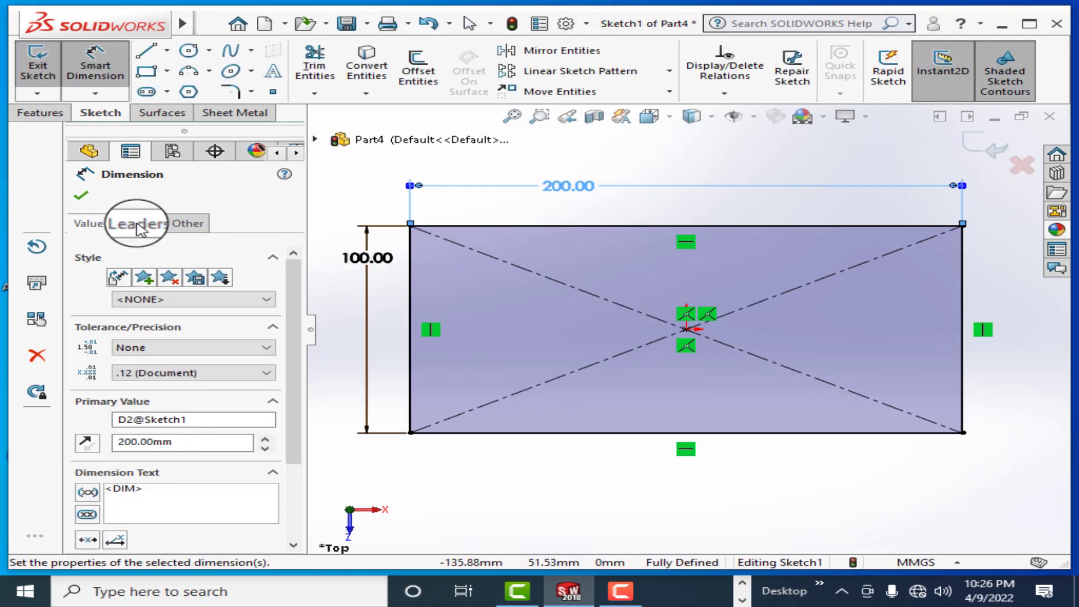
click(82, 195)
click(39, 115)
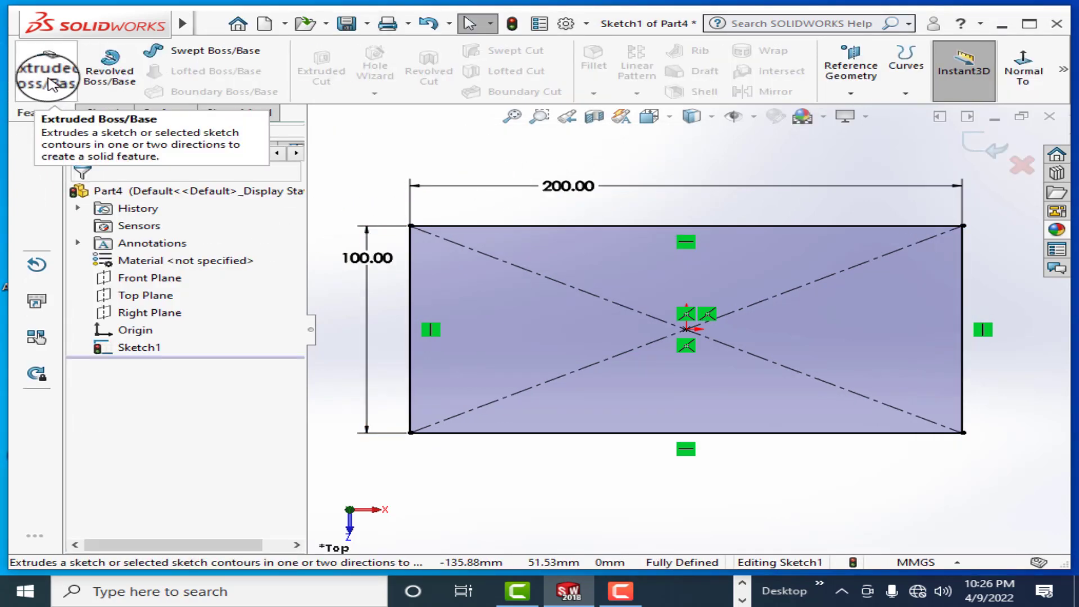
Extrude the rectangle sketch as a Blind 10 mm boss to form Boss-Extrude1
click(52, 85)
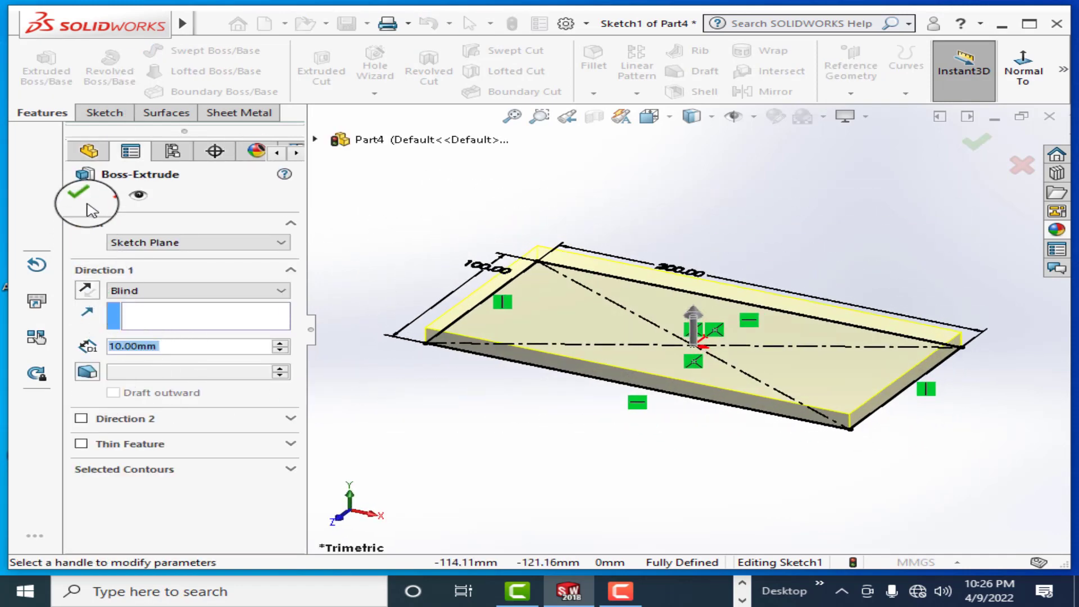
click(82, 197)
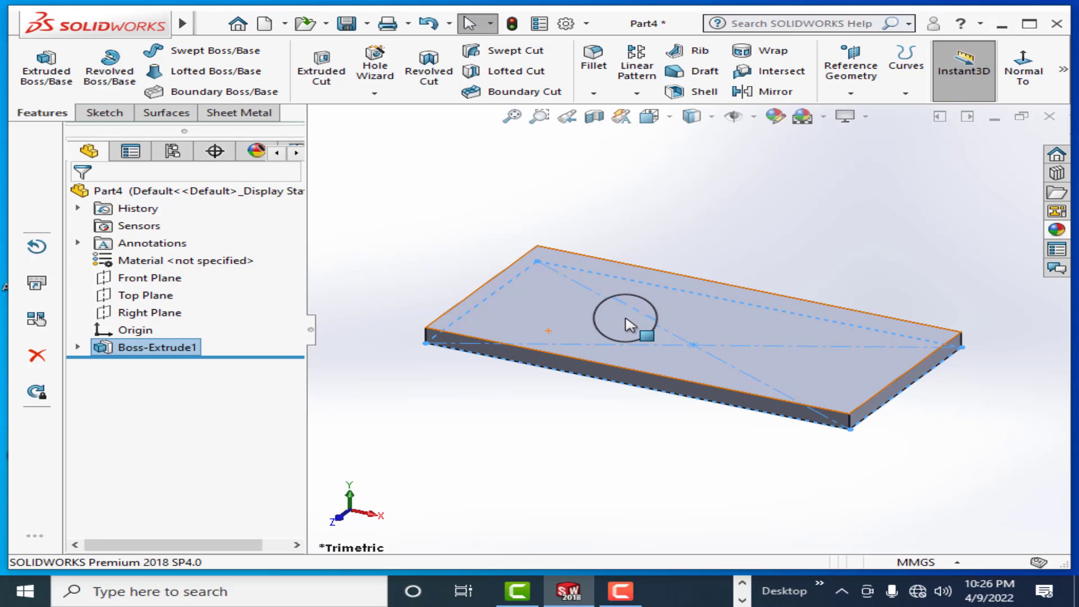
Sketch a small circle near the top-left corner of the plate's top face
right_click(705, 322)
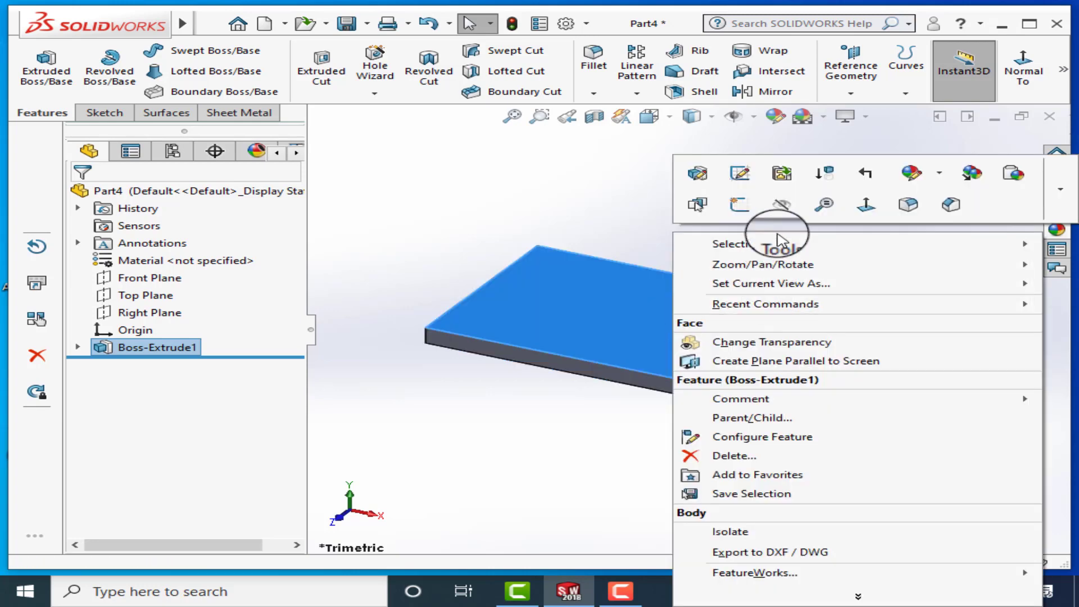
click(739, 210)
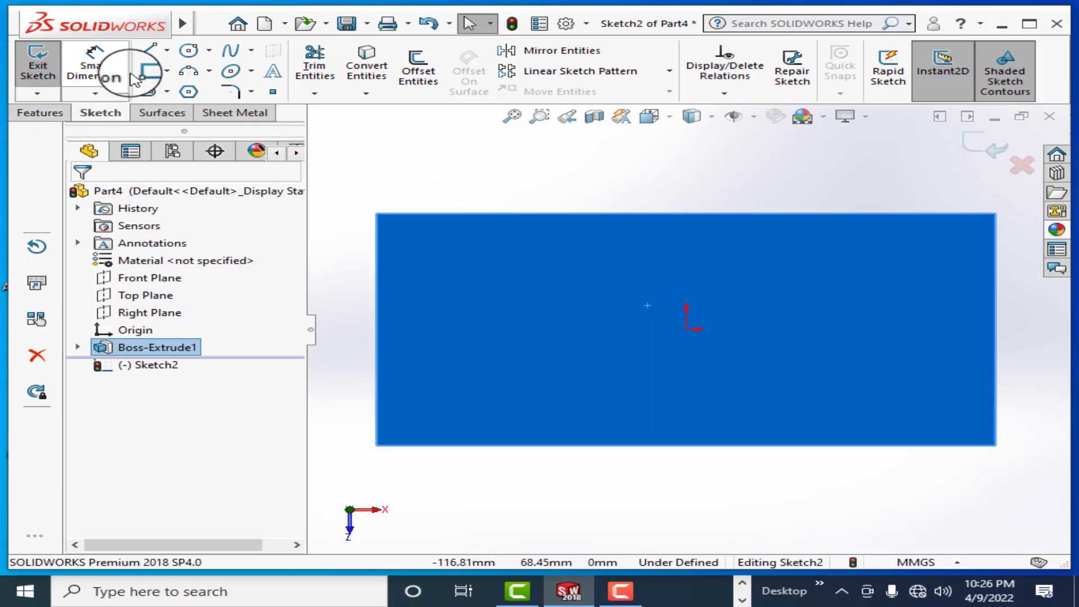
click(209, 51)
click(225, 71)
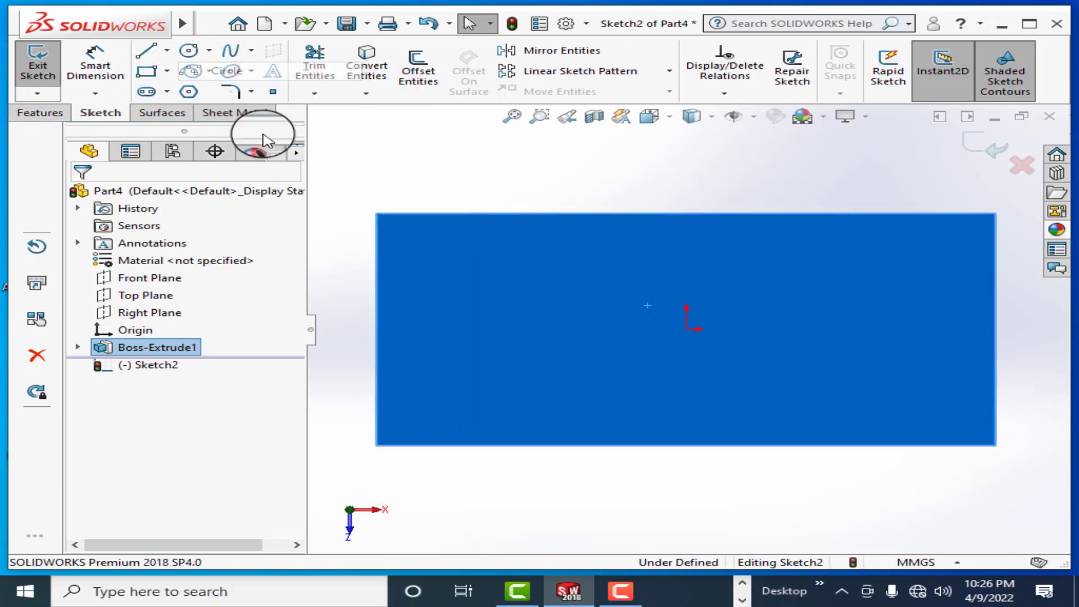
click(412, 244)
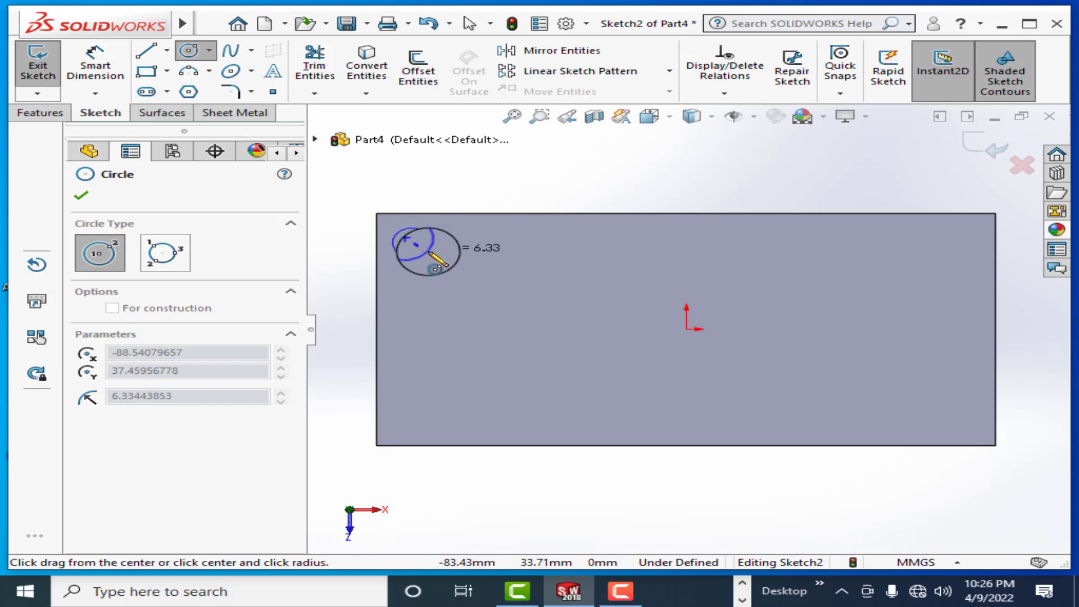
click(431, 254)
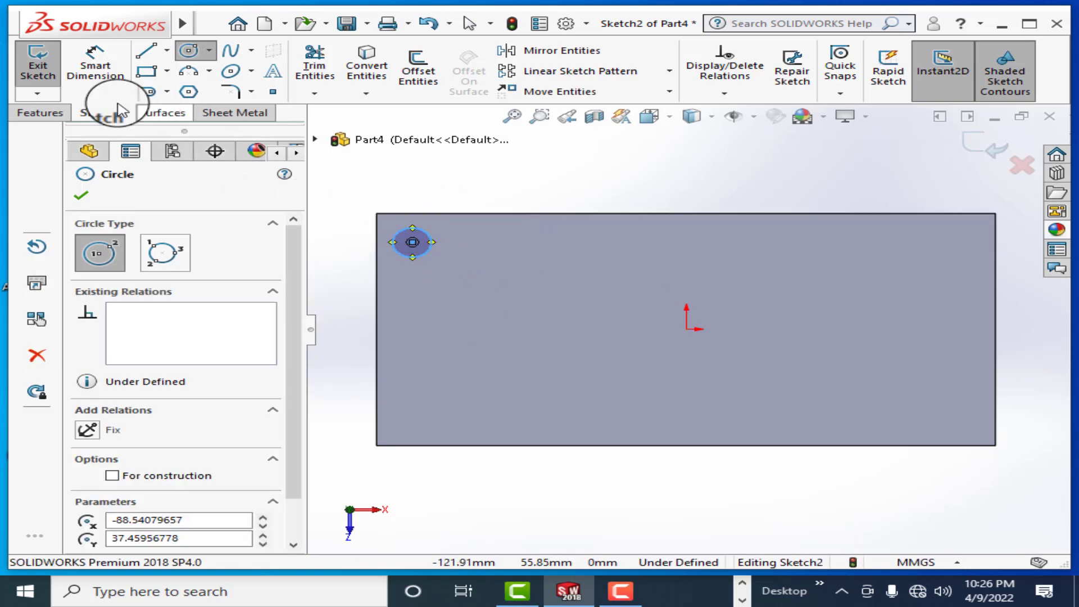
click(82, 198)
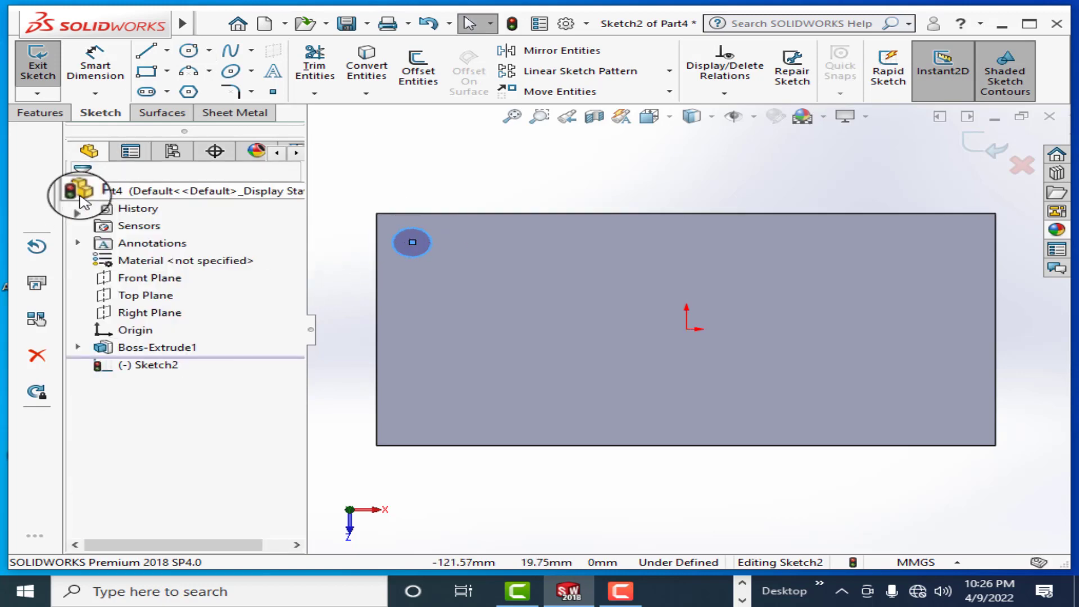
click(45, 114)
Cut-extrude the circle Blind 10 mm into a hole, then orbit and select it
click(321, 70)
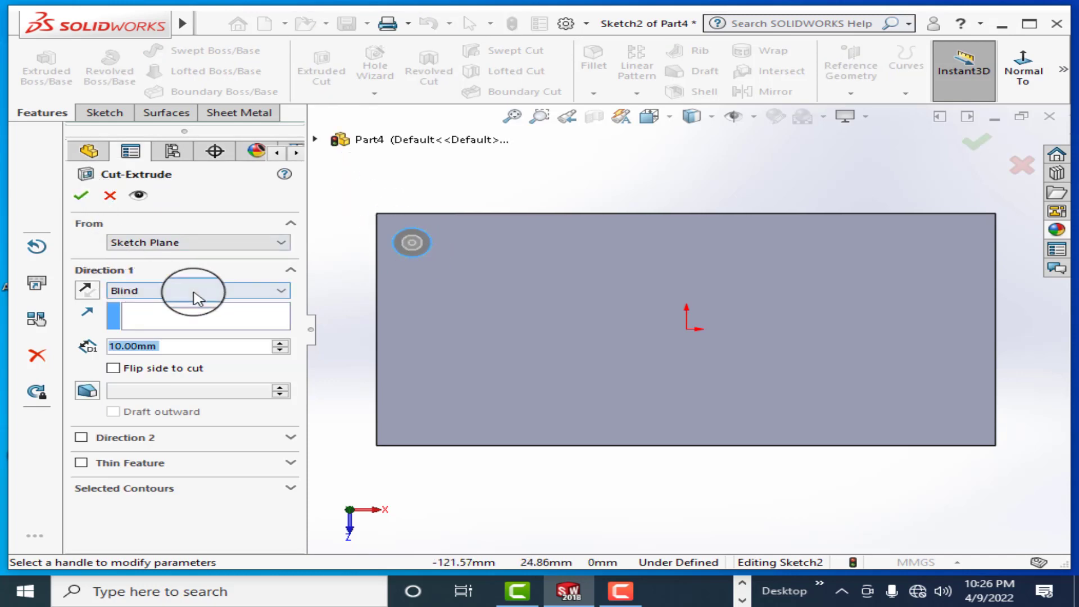
click(289, 294)
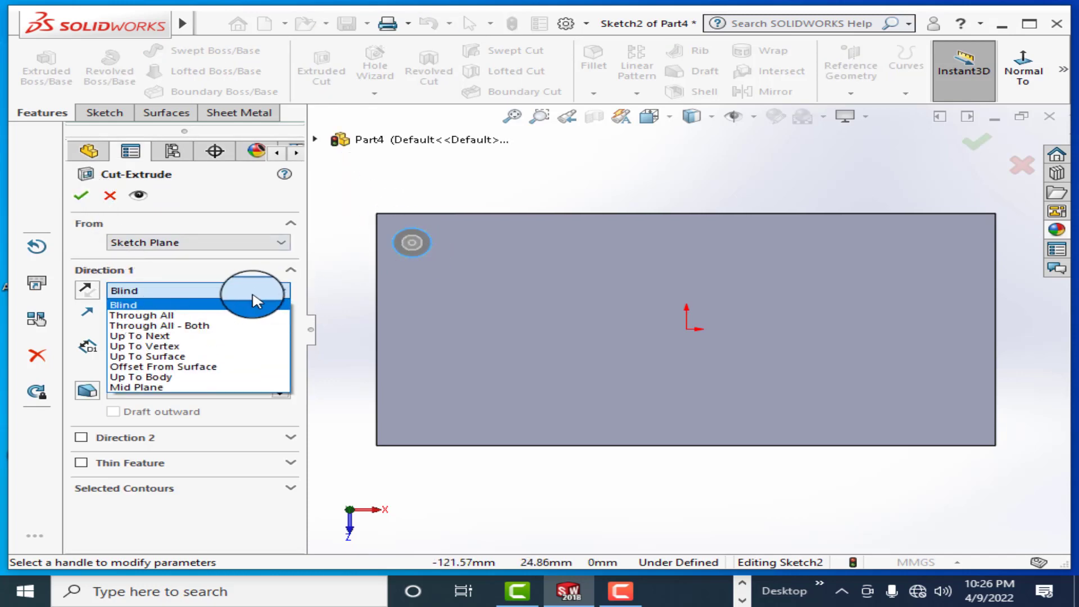
click(76, 196)
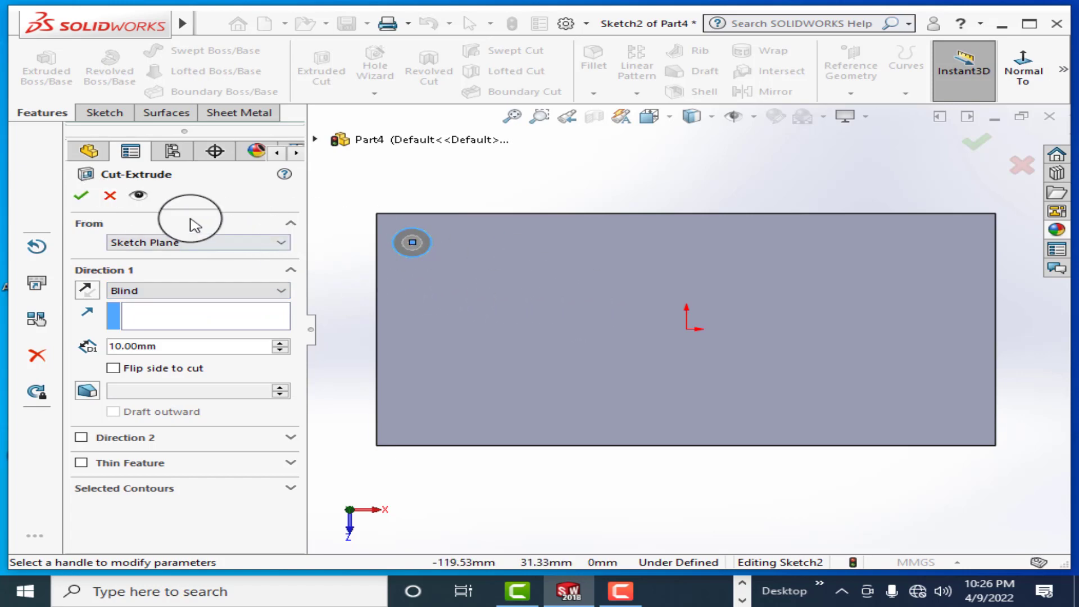
click(81, 196)
mouse_move(597, 290)
middle_down()
mouse_move(583, 229)
mouse_move(738, 322)
middle_up()
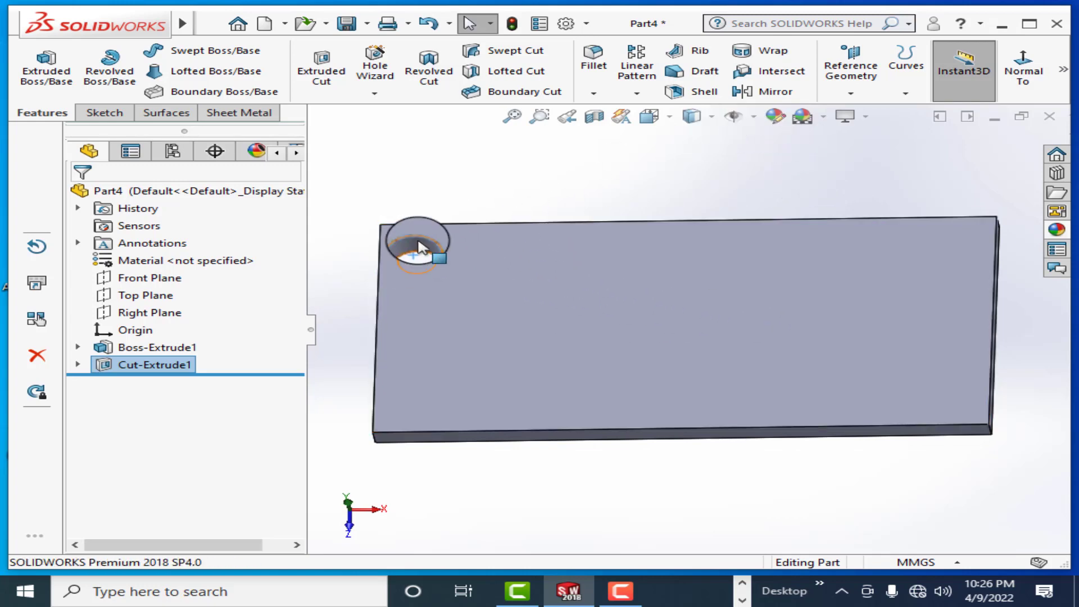
click(418, 263)
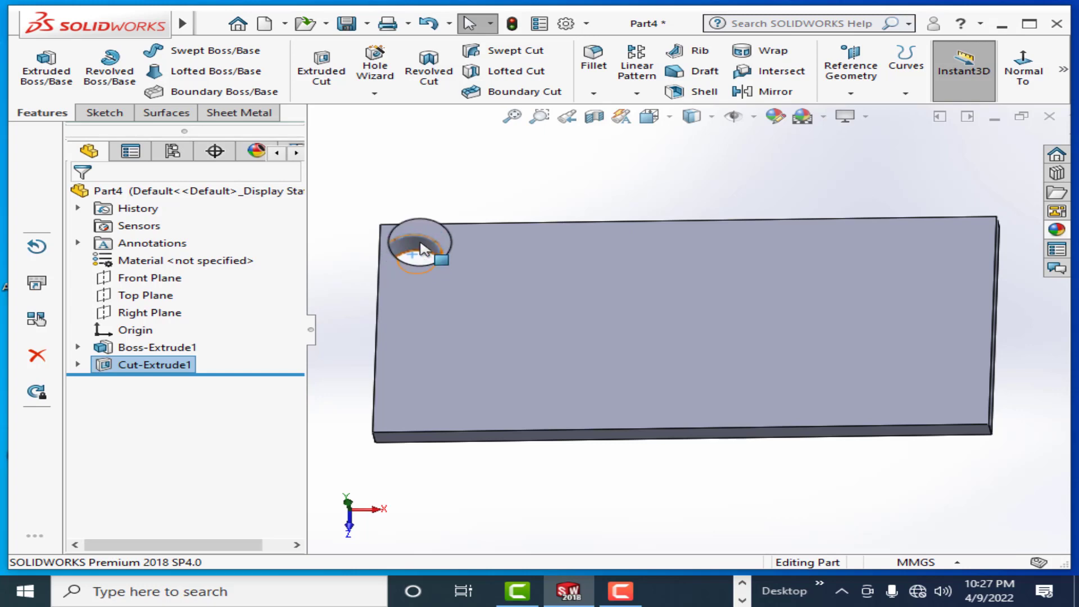
Start a linear pattern of the hole along the top edge with 40 mm spacing
click(637, 66)
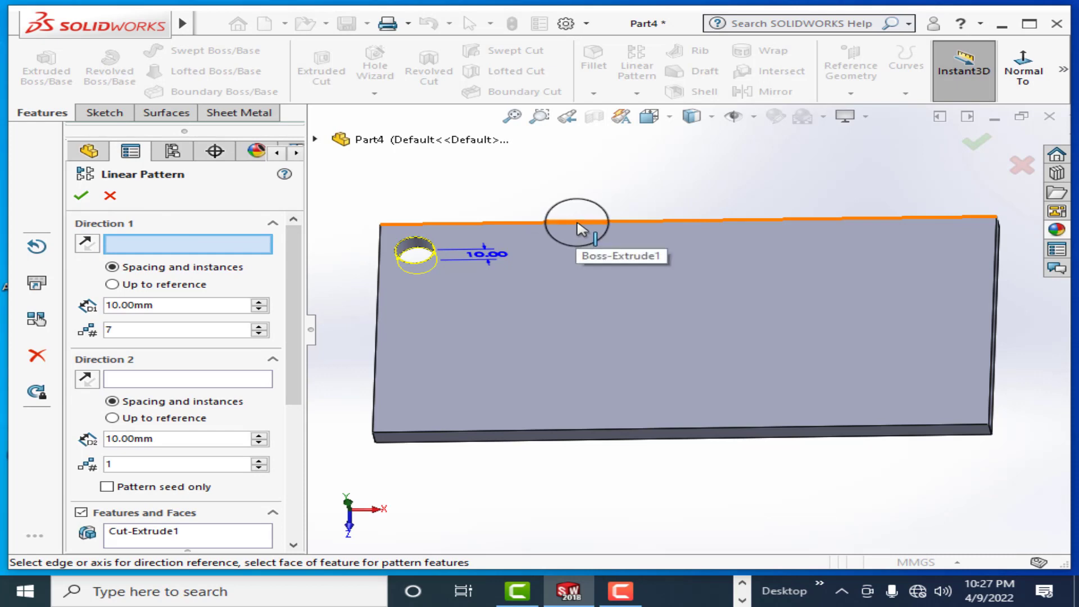
click(686, 222)
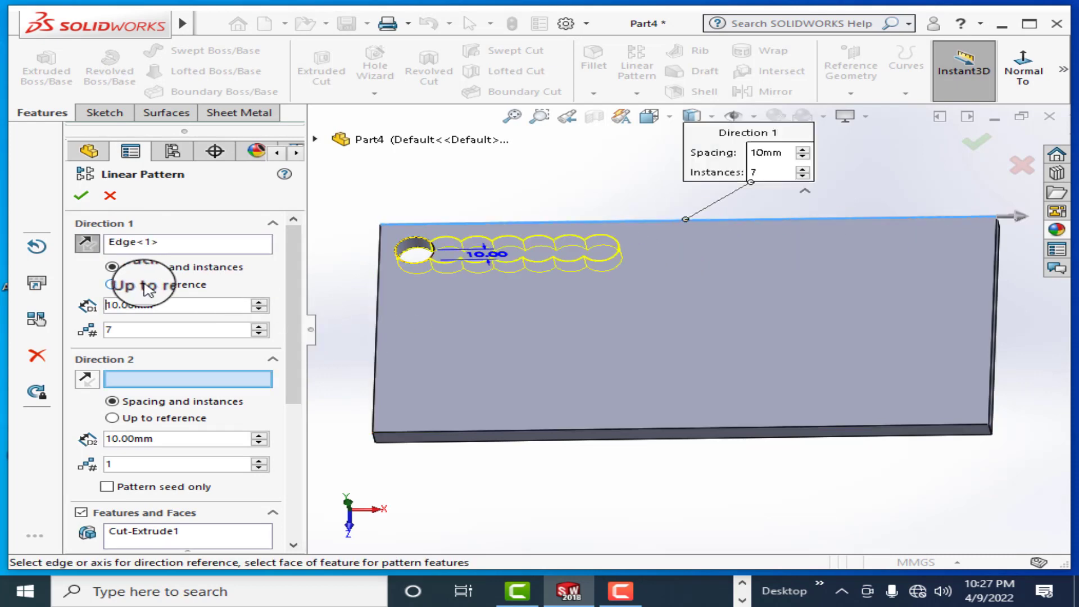
click(259, 304)
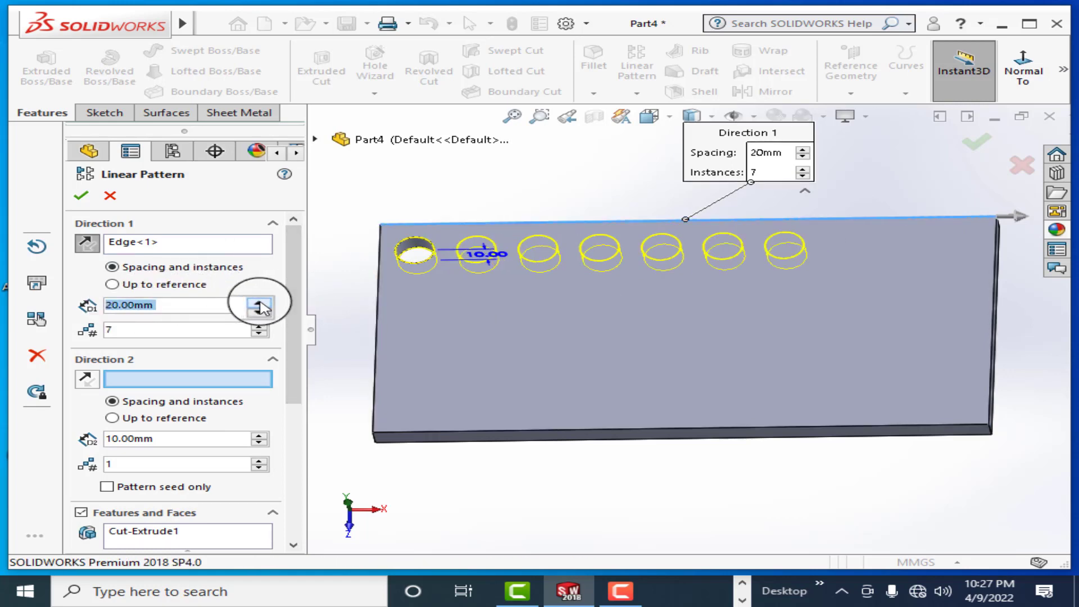
click(259, 304)
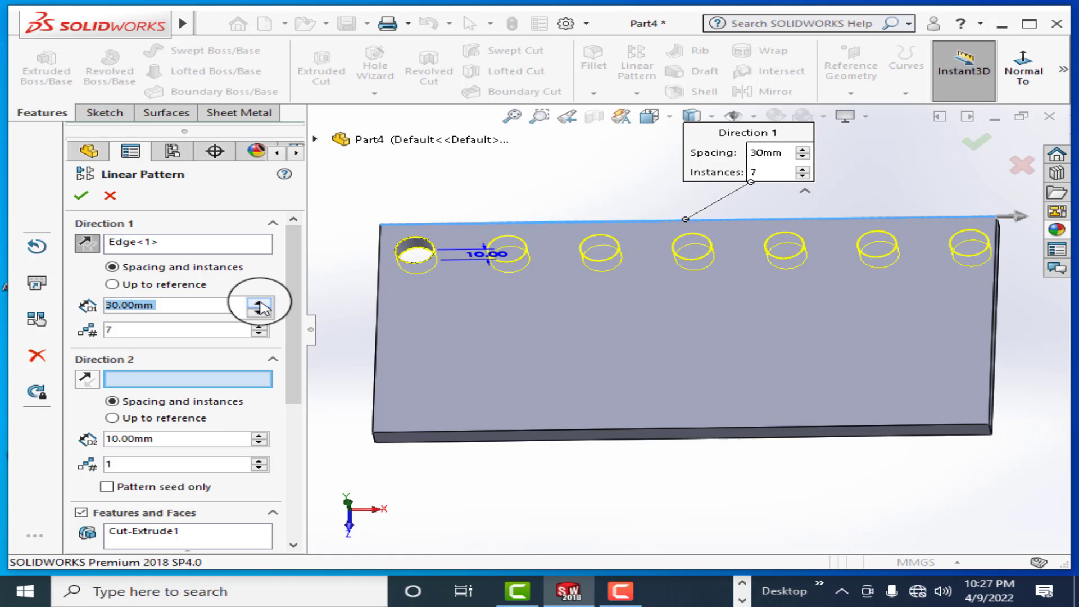
click(260, 333)
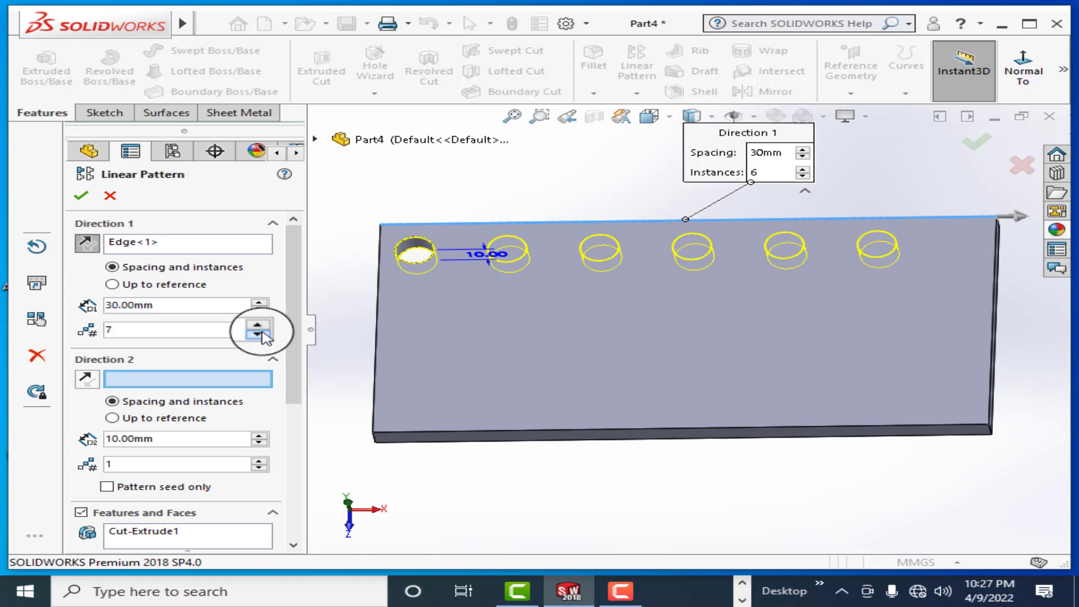
click(259, 304)
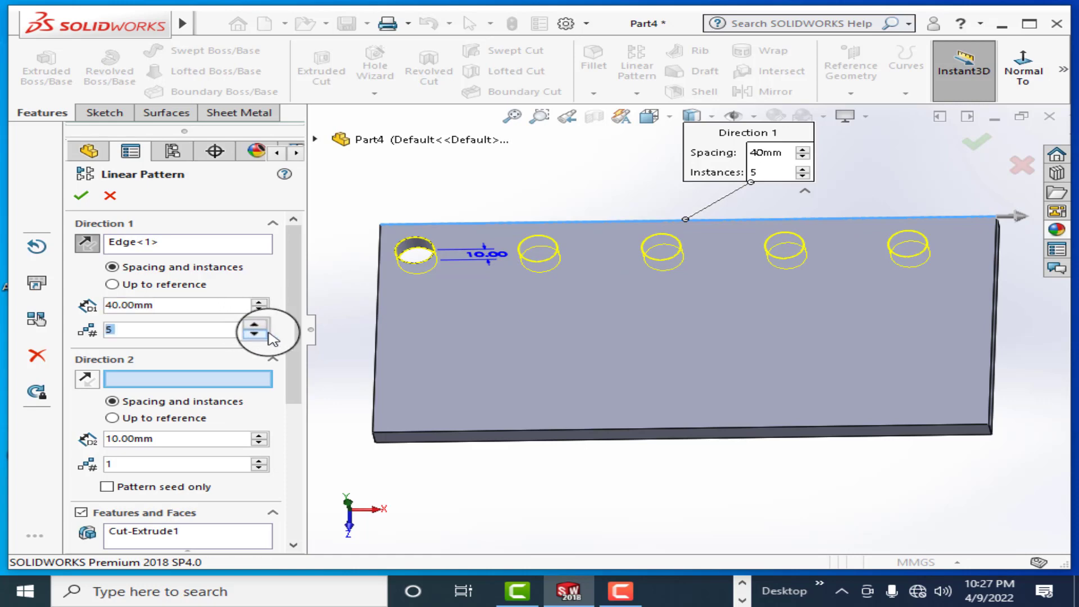
scroll(290, 348, down, 1)
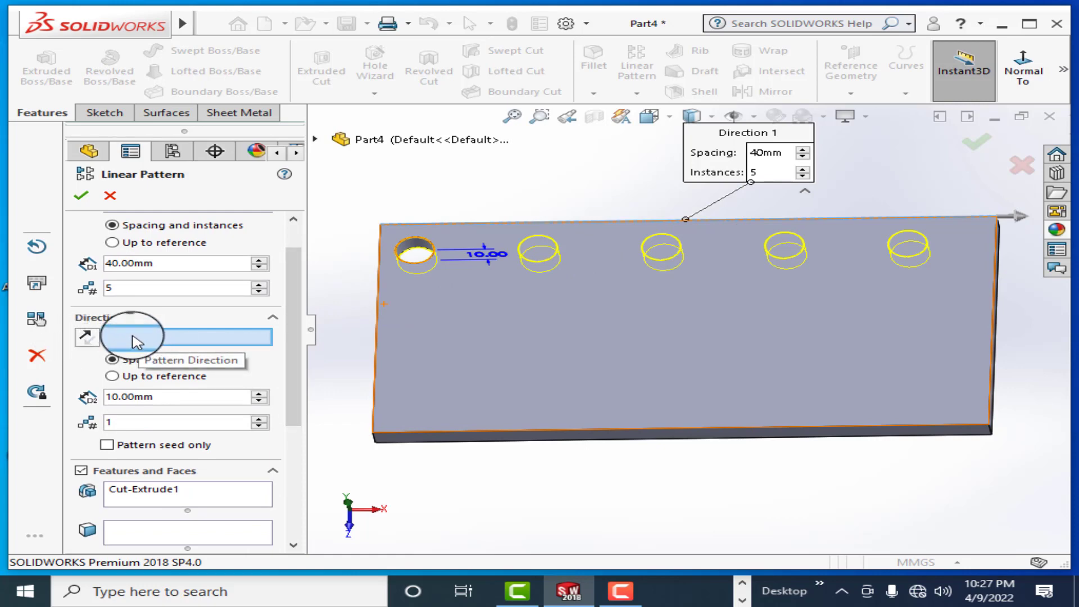
Set Direction 2 along the left edge at 30 mm spacing, rows running down the plate
click(374, 331)
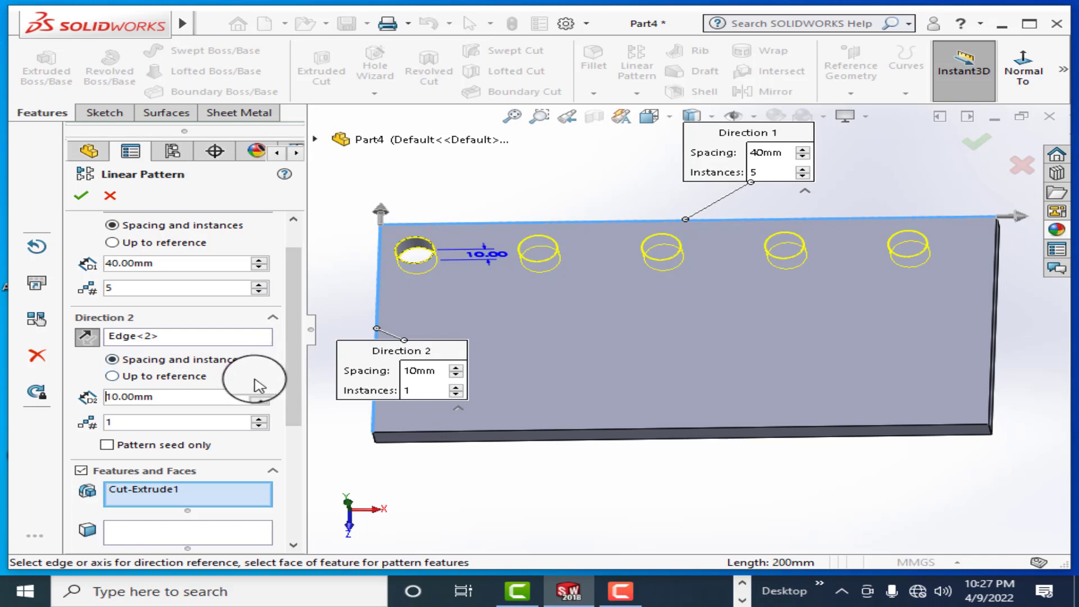
scroll(296, 356, down, 1)
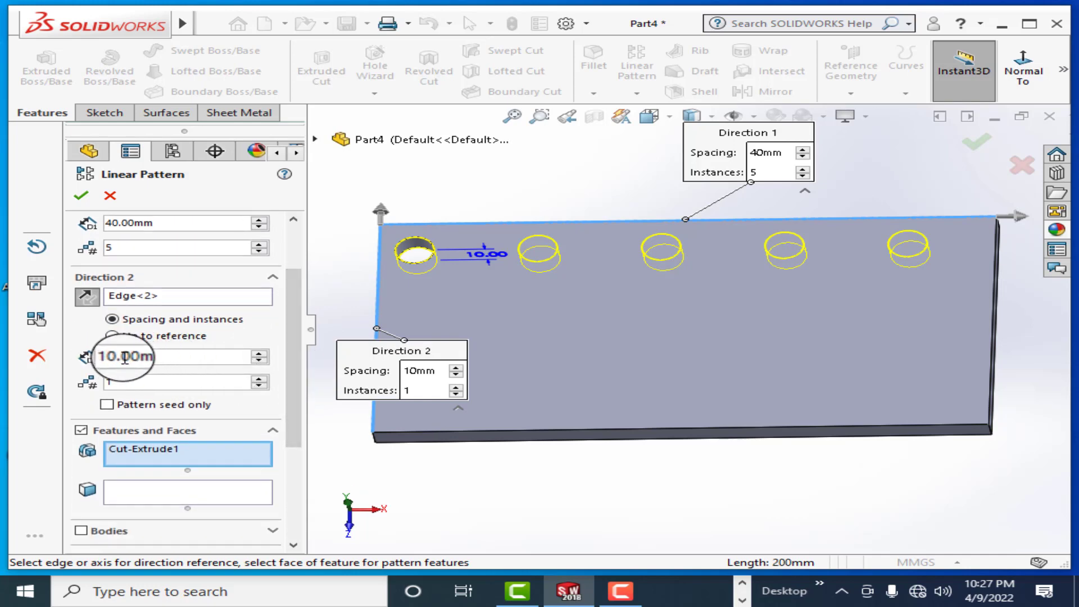
click(258, 355)
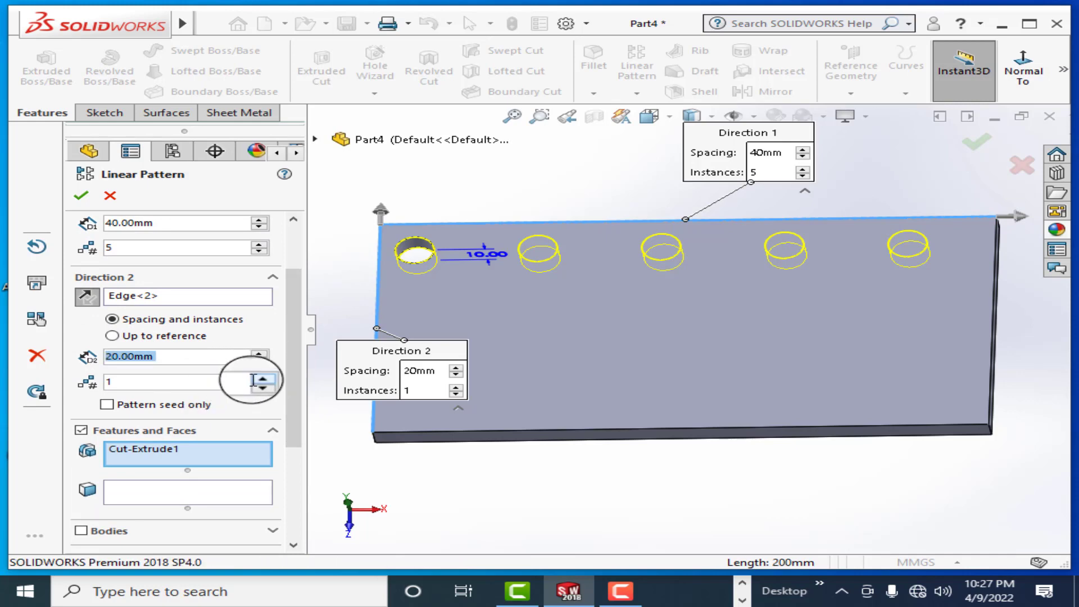
click(259, 379)
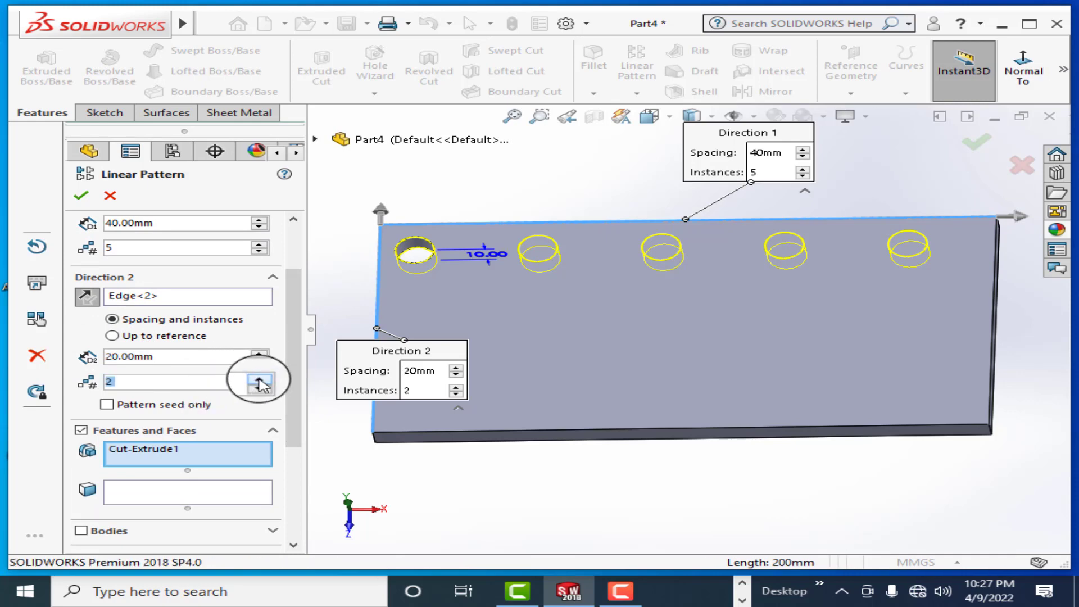
click(87, 297)
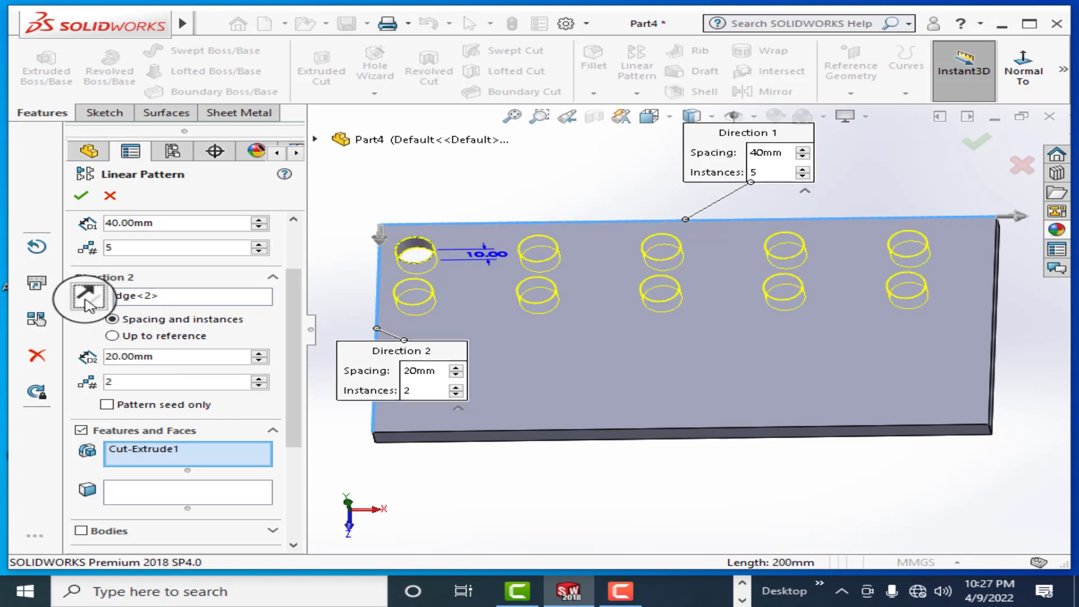
click(259, 380)
click(261, 378)
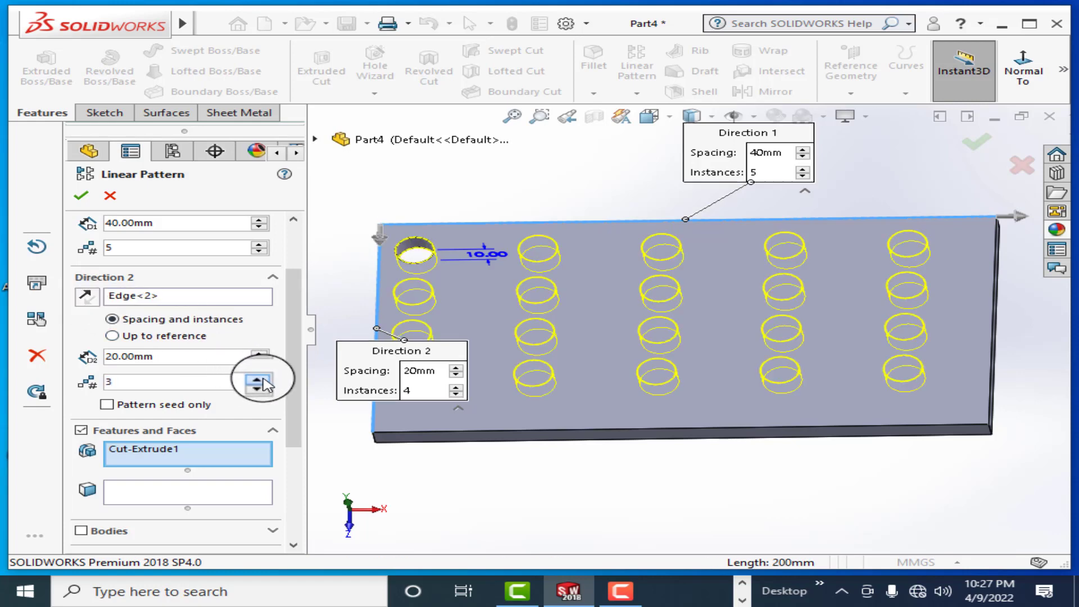
click(259, 354)
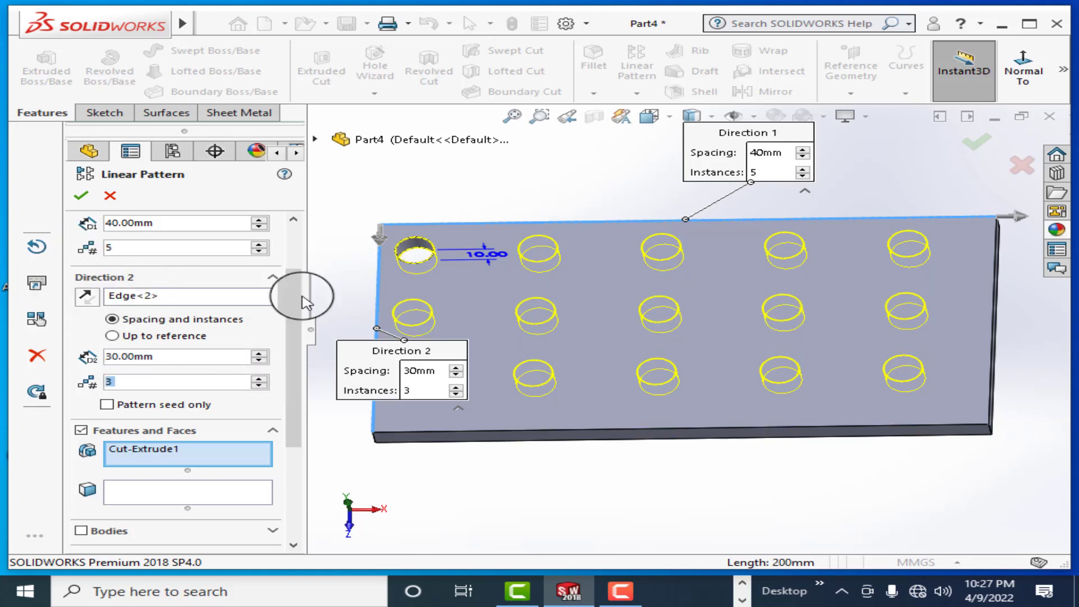
click(86, 298)
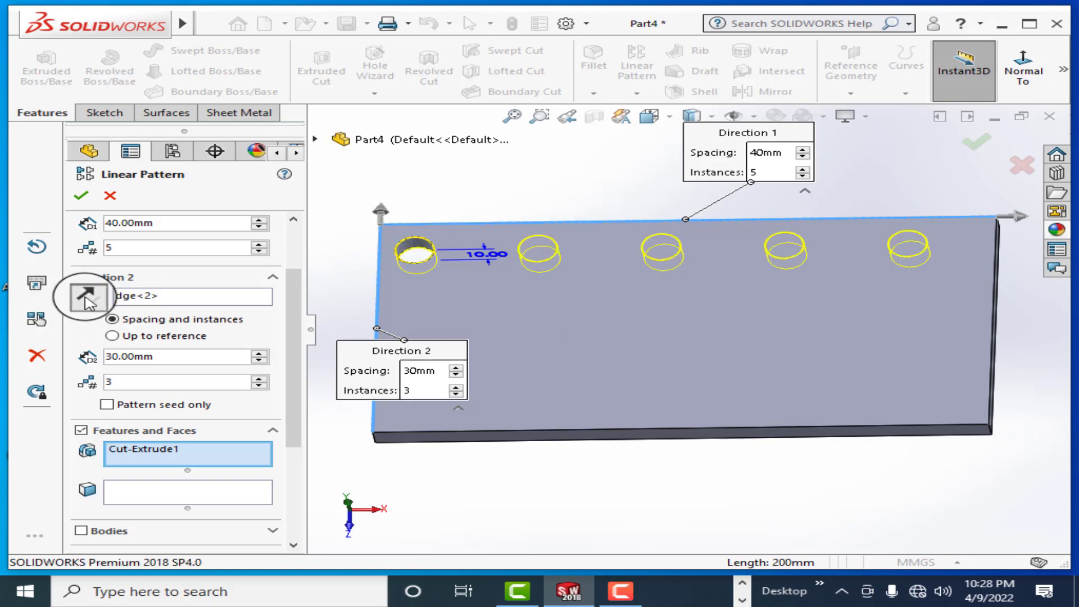
click(88, 300)
Test reversing directions and seed-only patterning, then restore the full 5x3 hole grid
scroll(294, 260, up, 3)
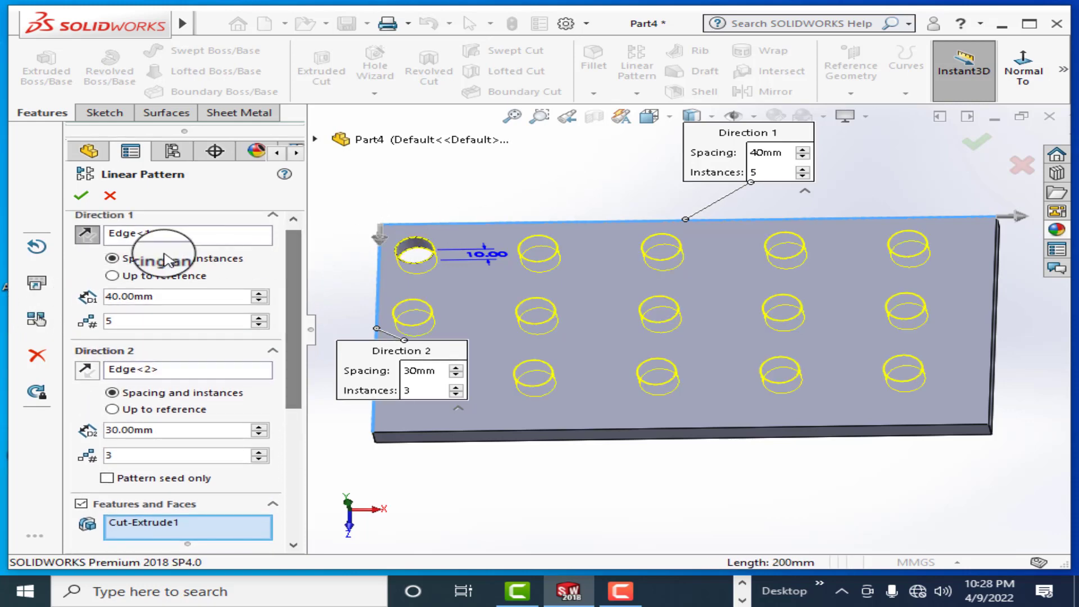
click(86, 236)
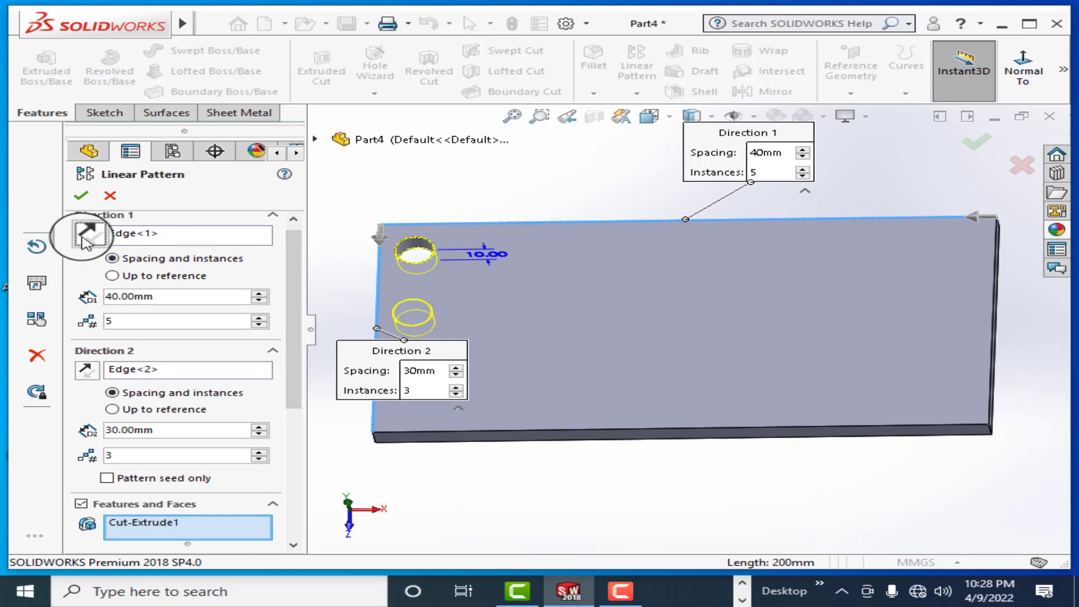
click(86, 236)
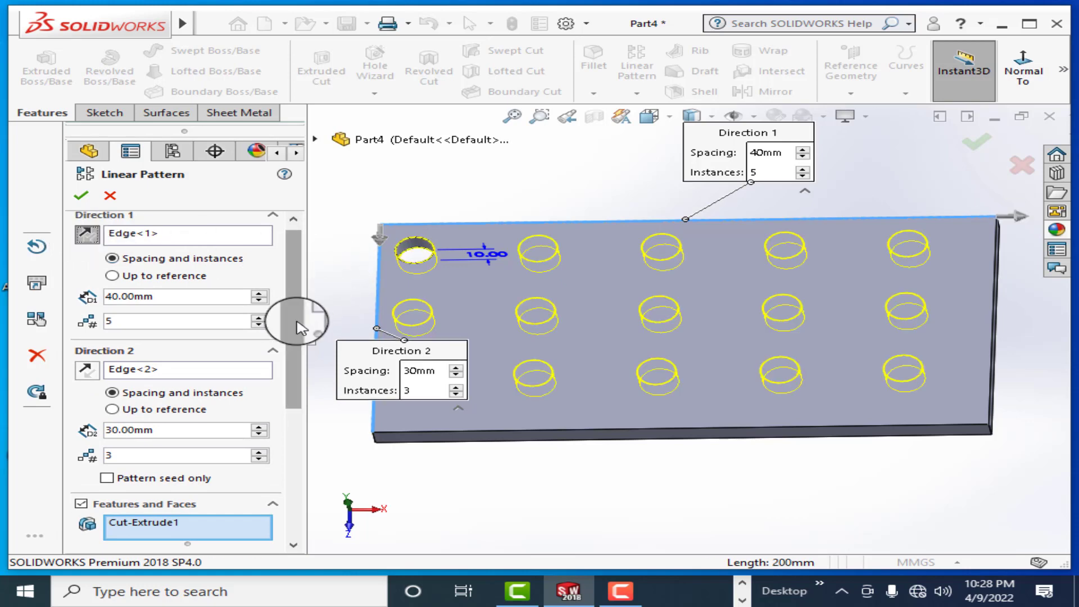
scroll(298, 360, down, 3)
scroll(298, 359, down, 2)
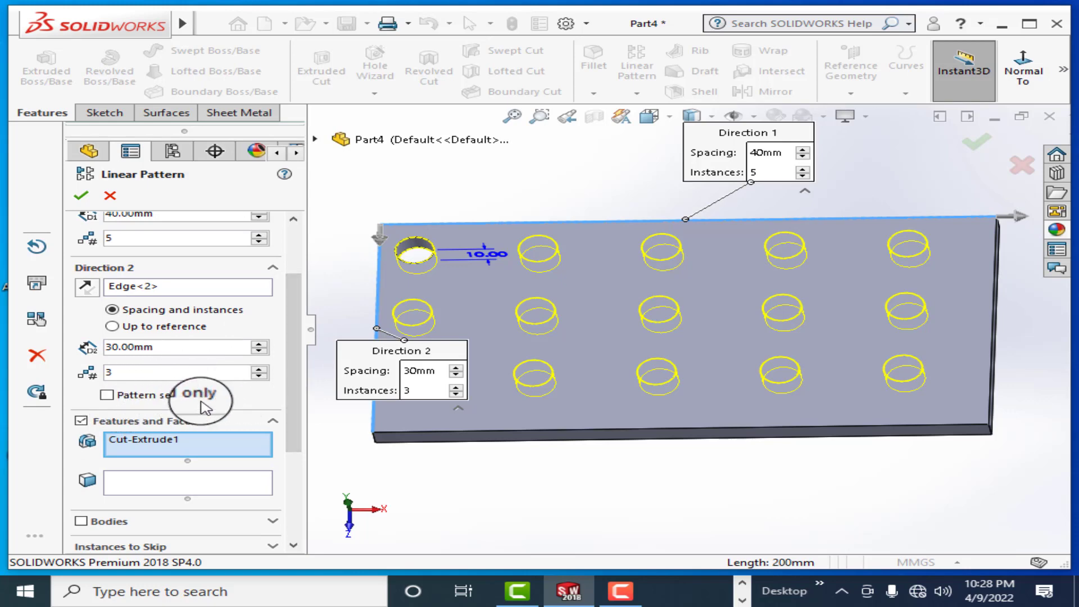
click(104, 396)
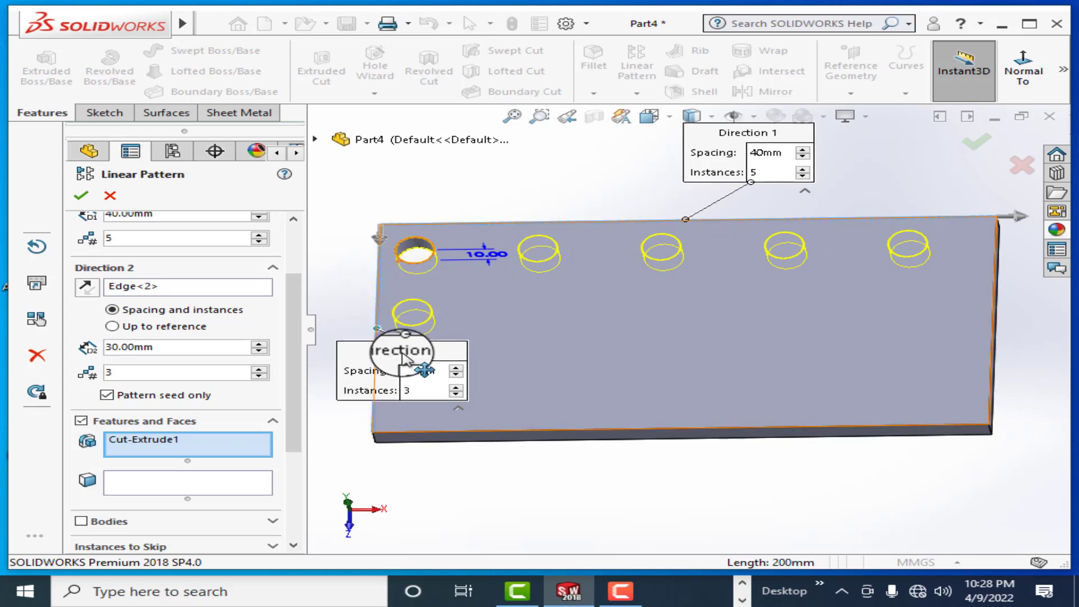
click(107, 396)
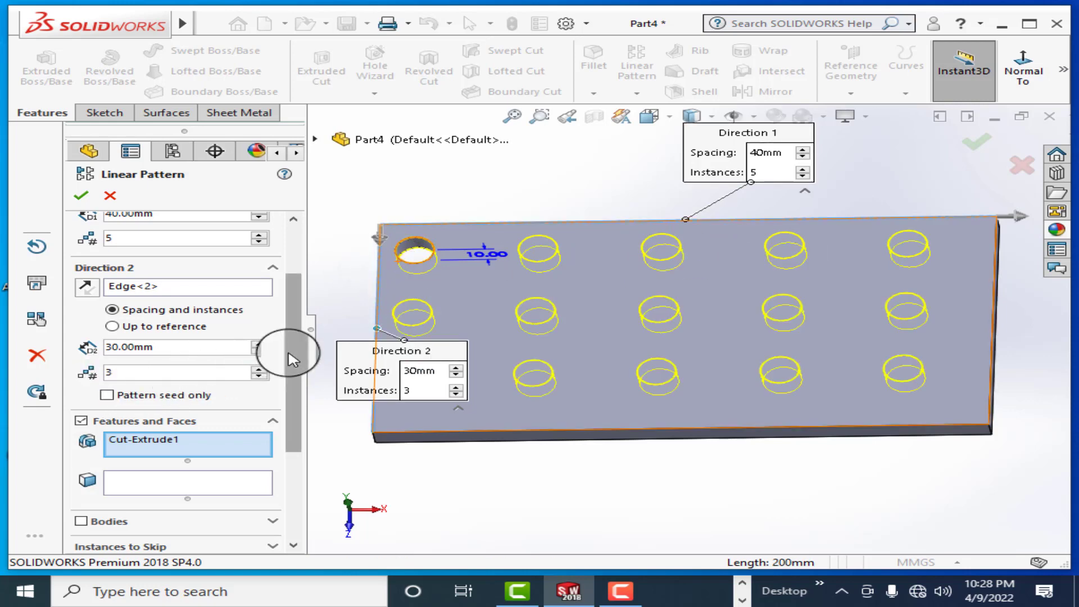
drag(291, 354, 302, 443)
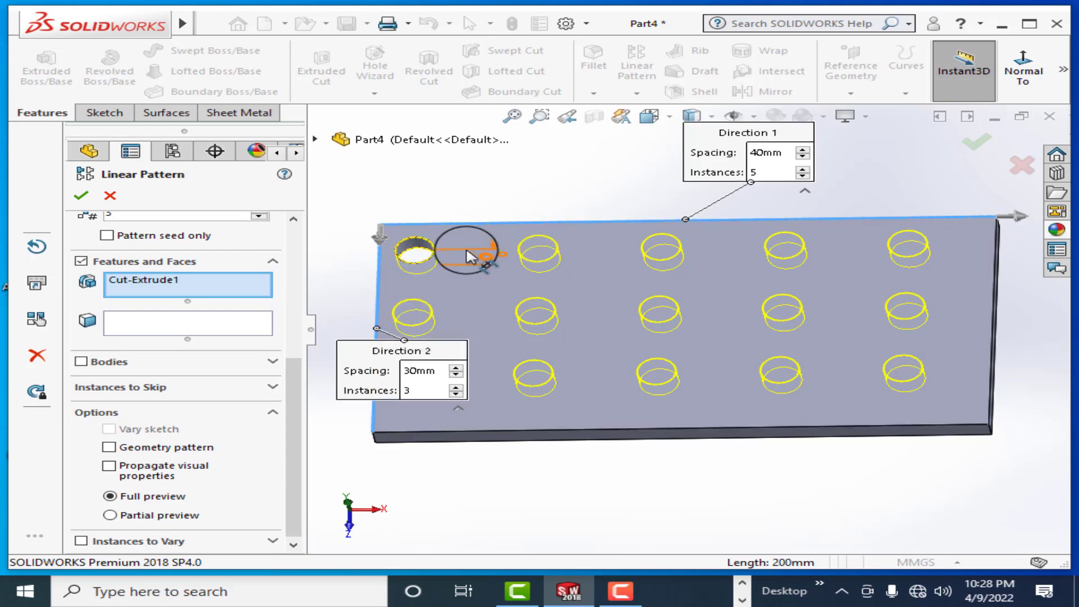
mouse_move(297, 368)
mouse_down()
mouse_move(300, 304)
mouse_move(286, 259)
mouse_move(296, 284)
mouse_up()
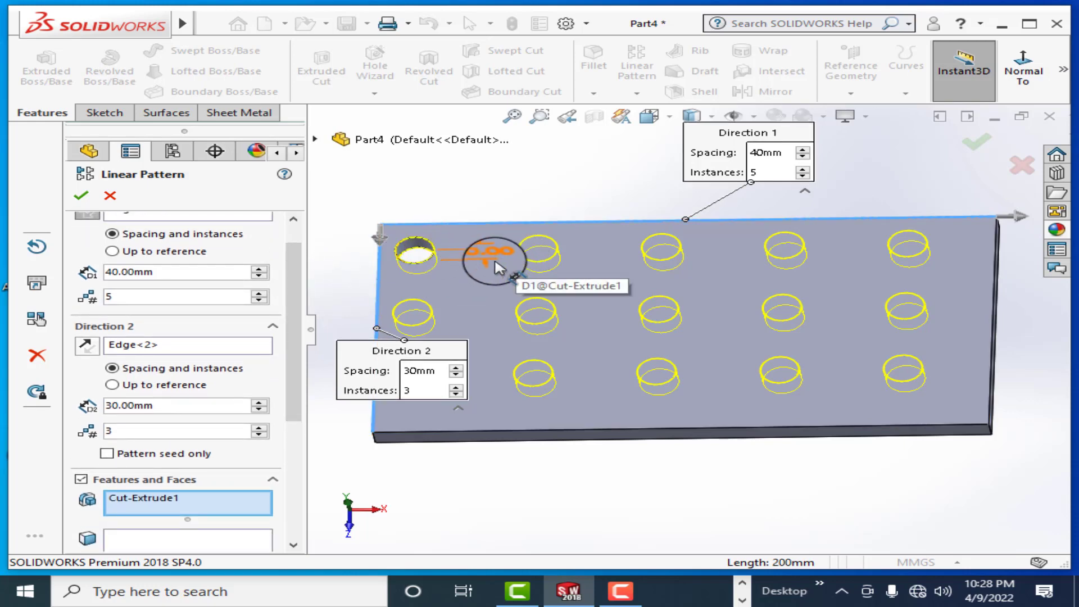
drag(296, 302, 287, 424)
scroll(289, 422, down, 1)
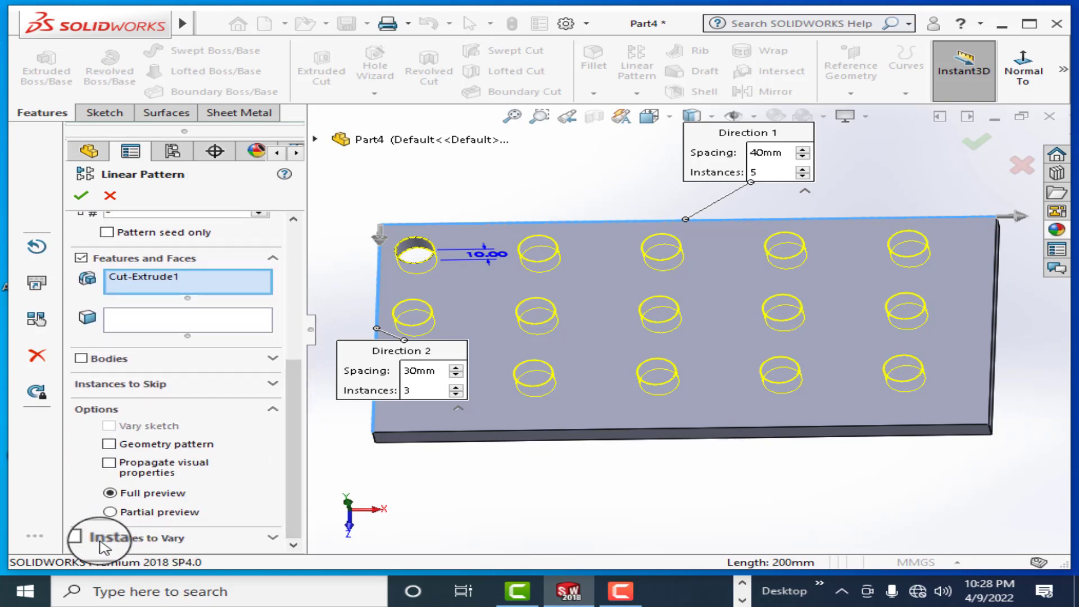
Enable Vary sketch and test skipping, then restoring, the second patterned hole
click(80, 537)
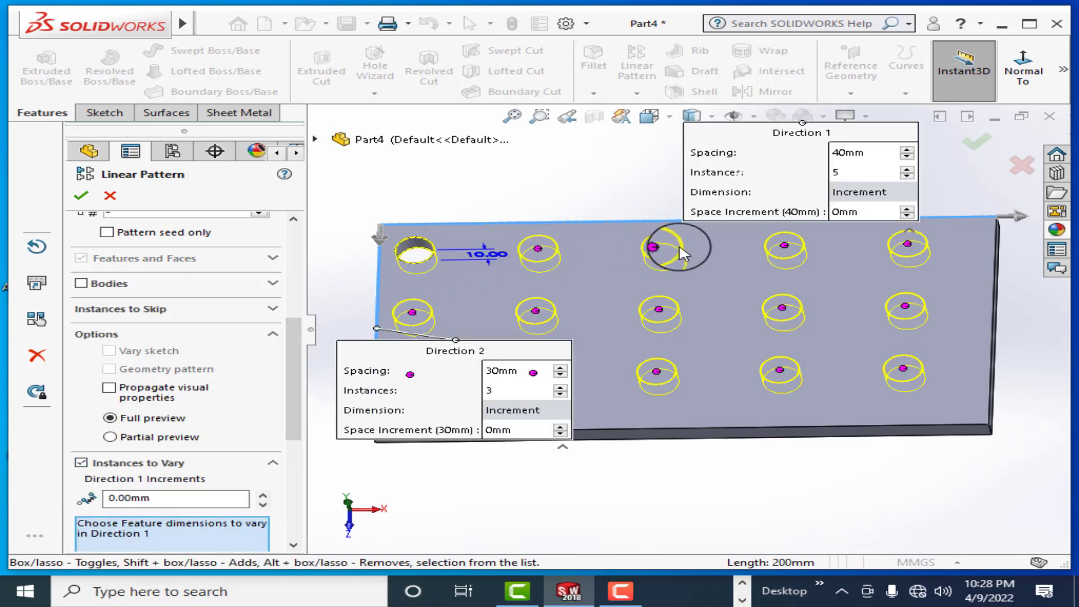
right_click(540, 256)
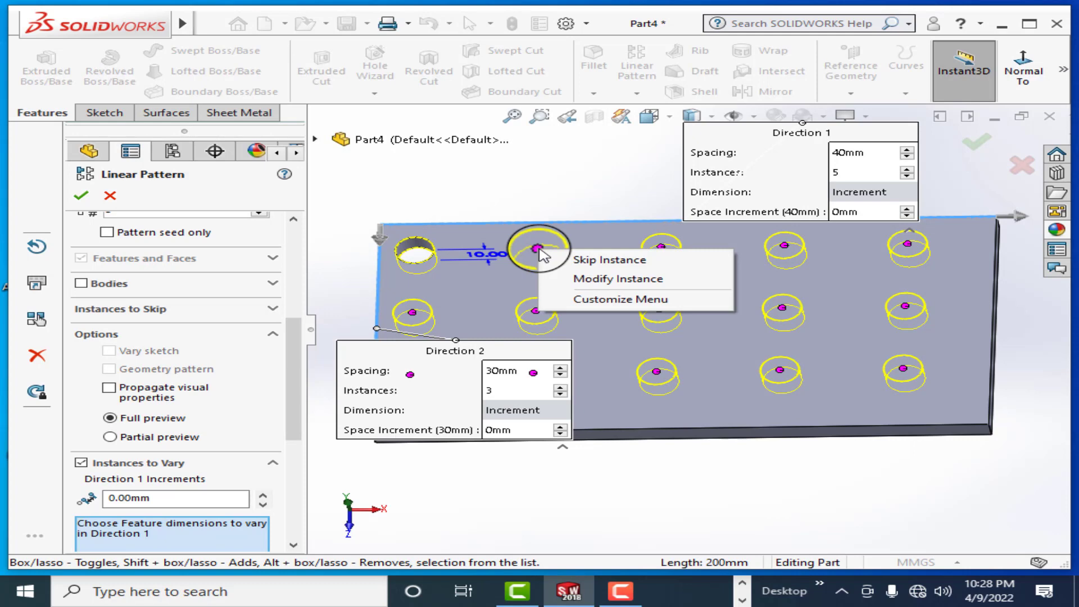
click(605, 260)
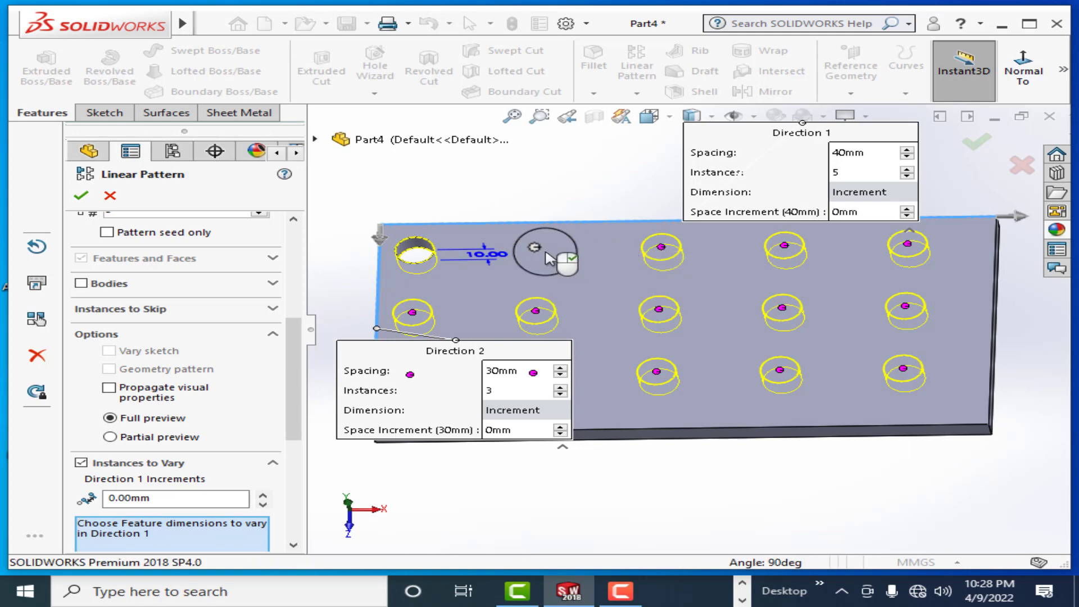
right_click(540, 256)
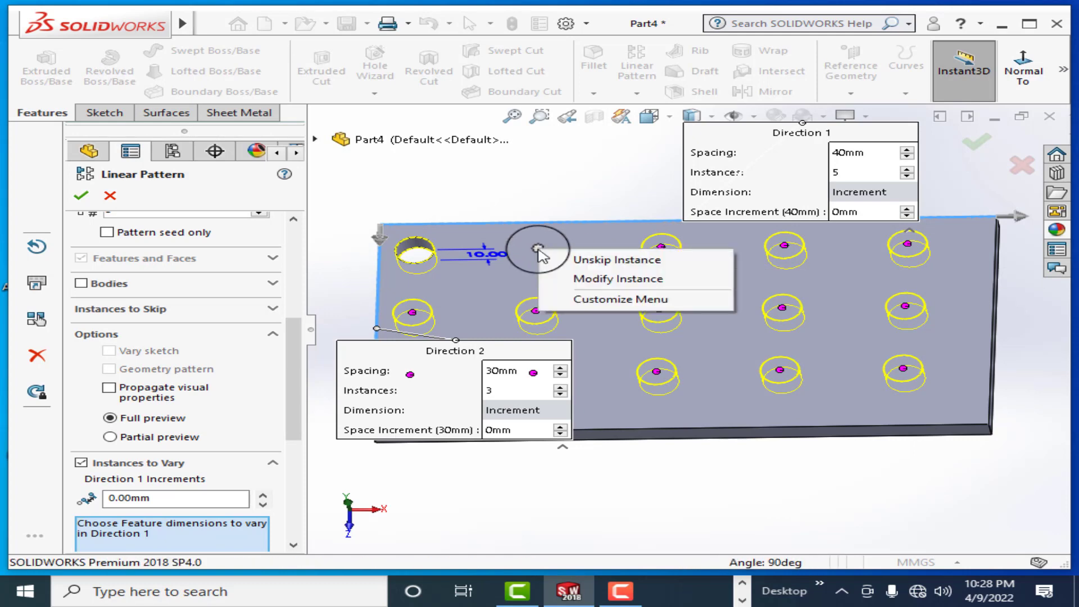
click(556, 257)
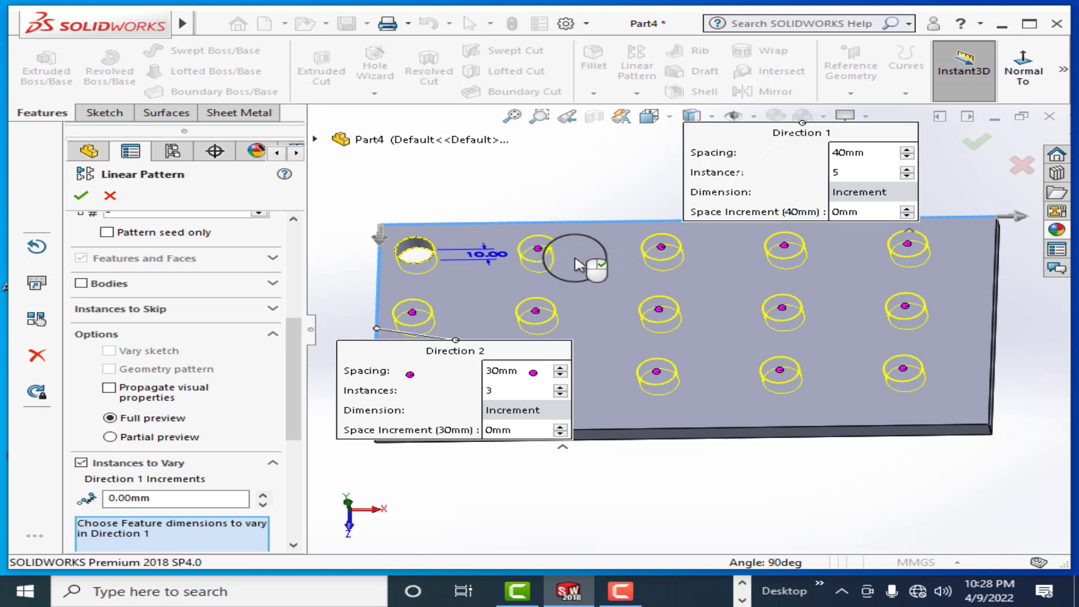
Override Direction 1 spacing to 50 mm for instance (2,1) and 70 mm for (3,1)
right_click(548, 256)
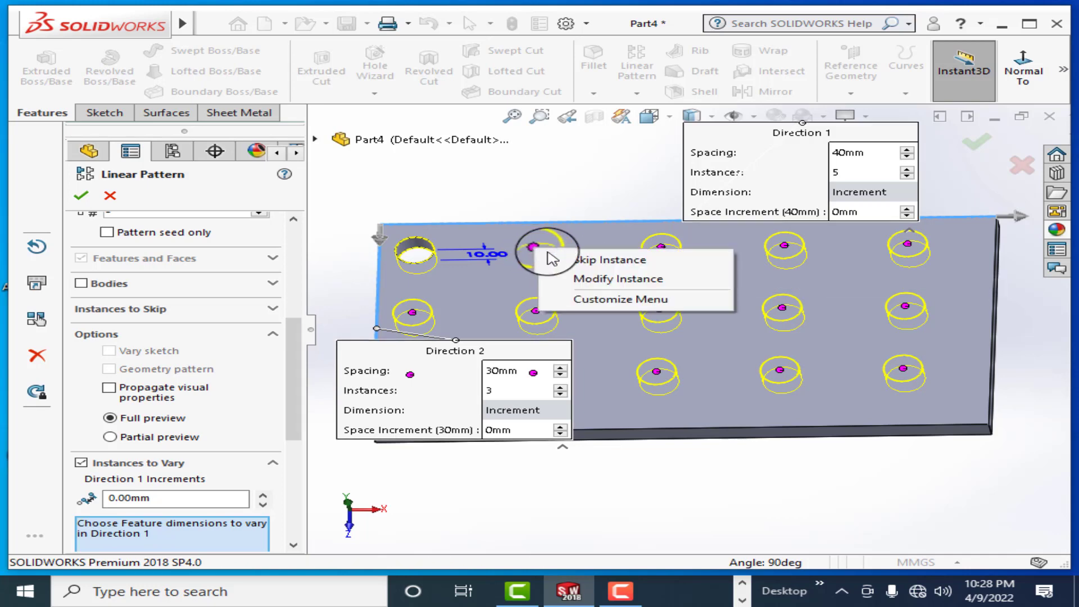
click(579, 279)
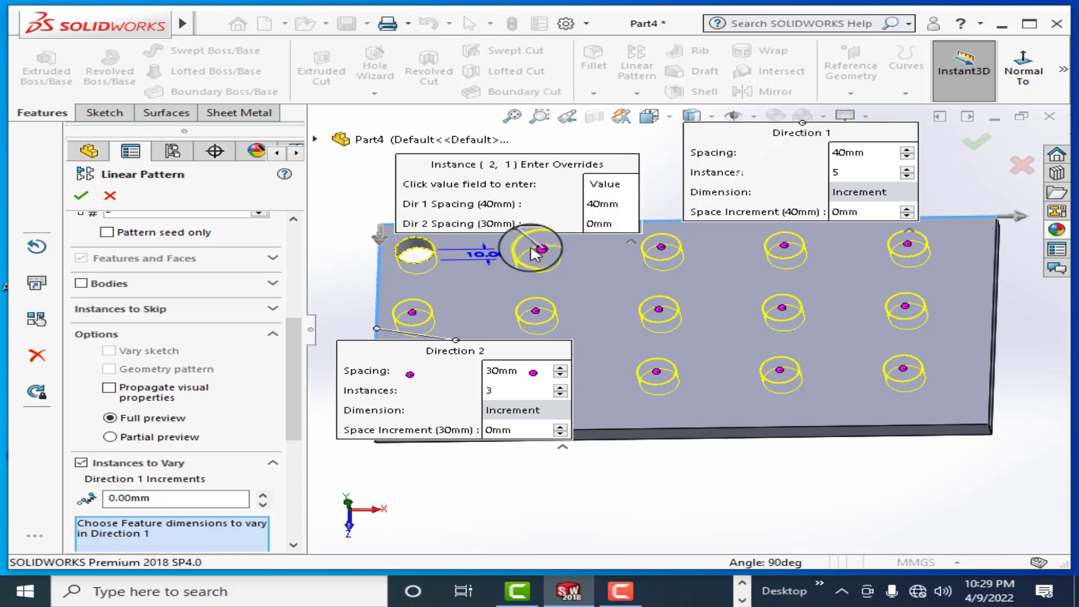
click(605, 203)
text(50)
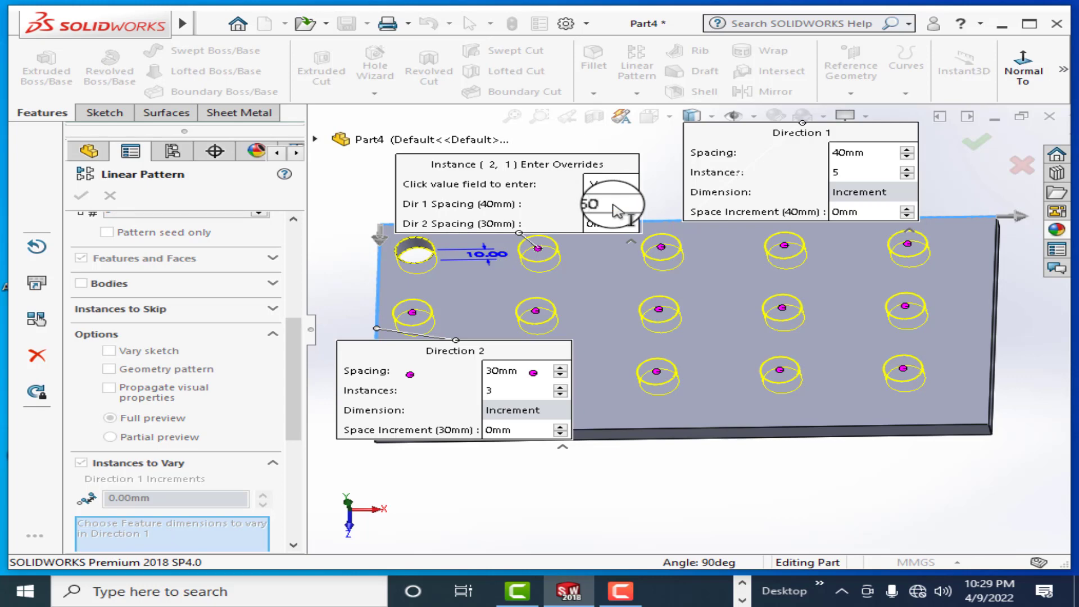
key(Return)
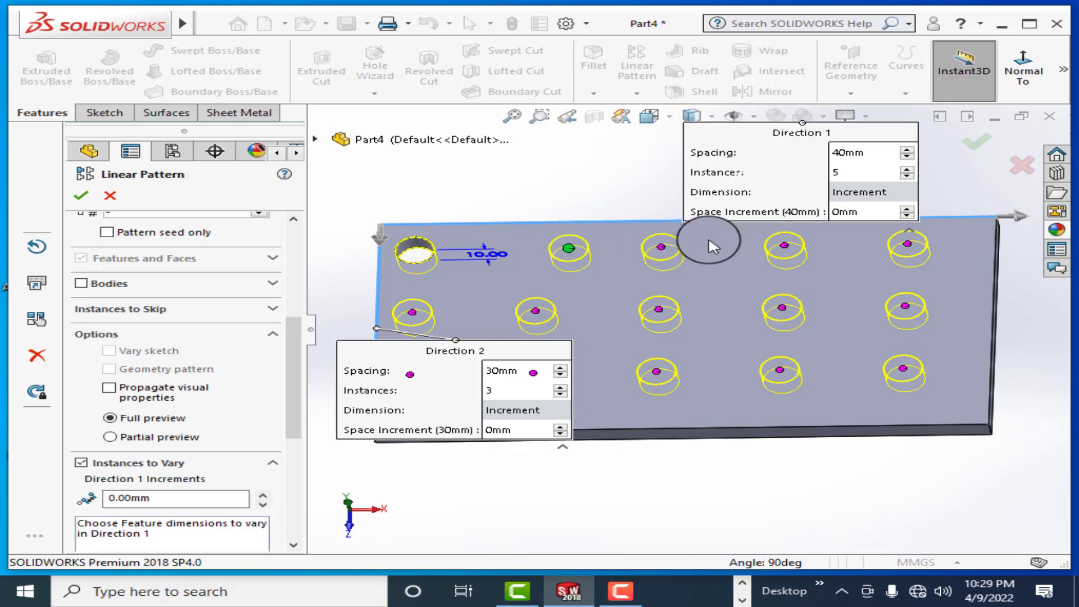
click(662, 247)
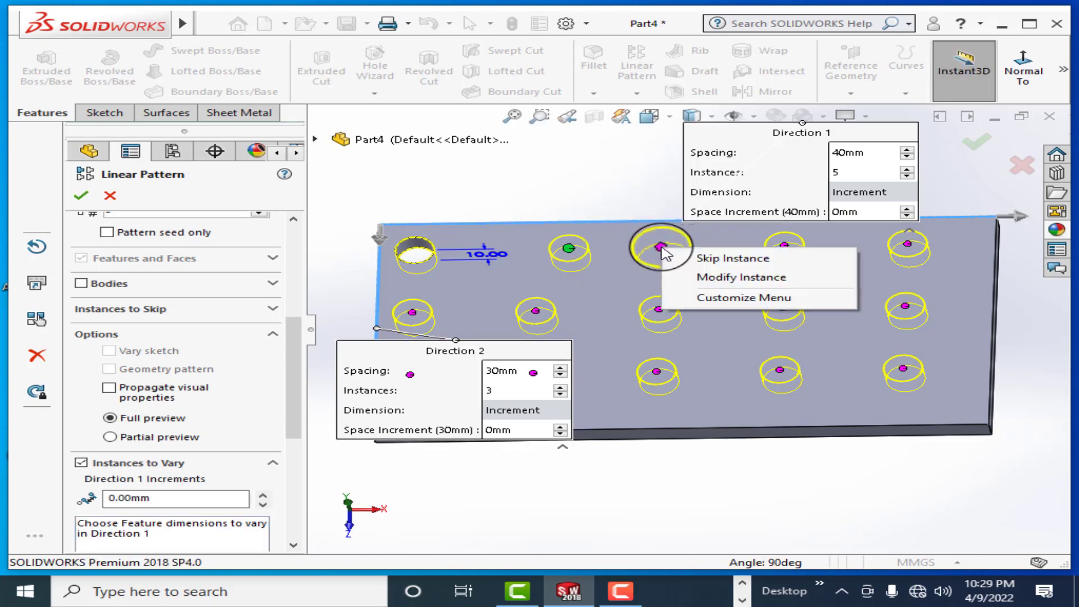
click(698, 277)
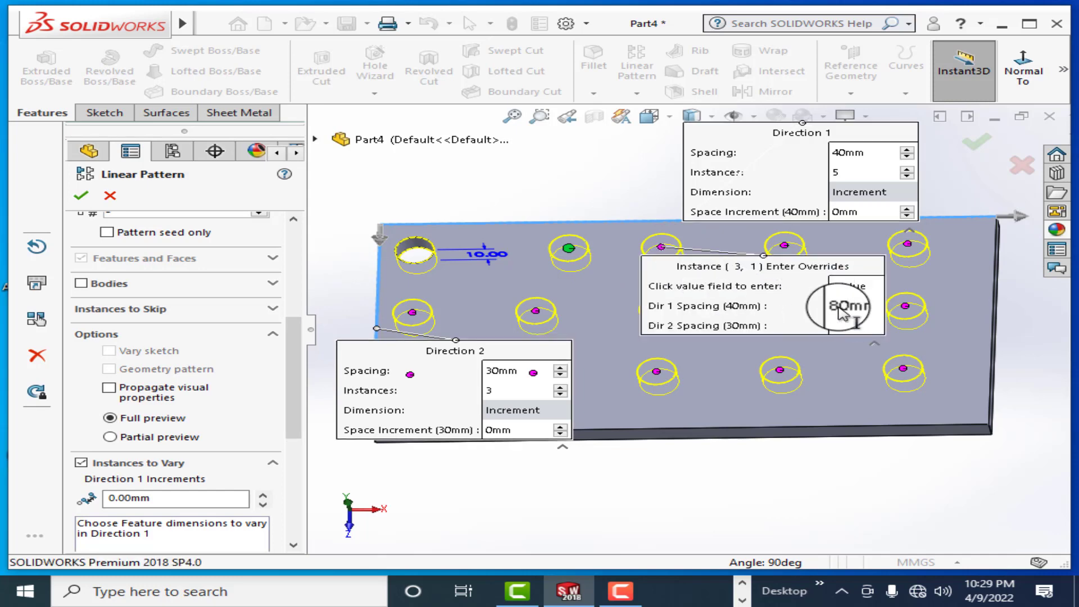
click(840, 309)
text(70)
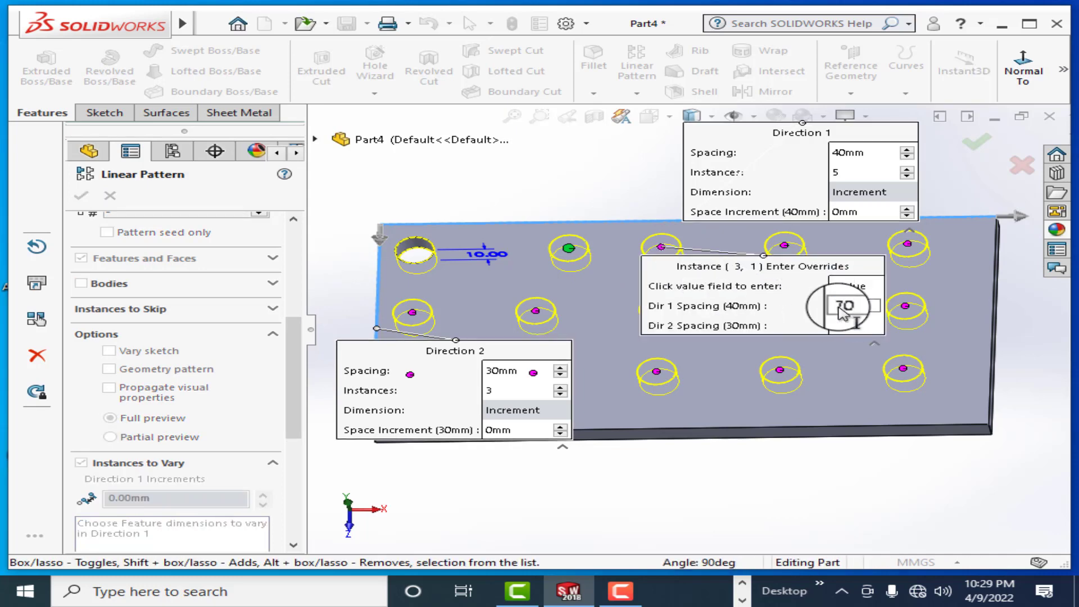
key(Return)
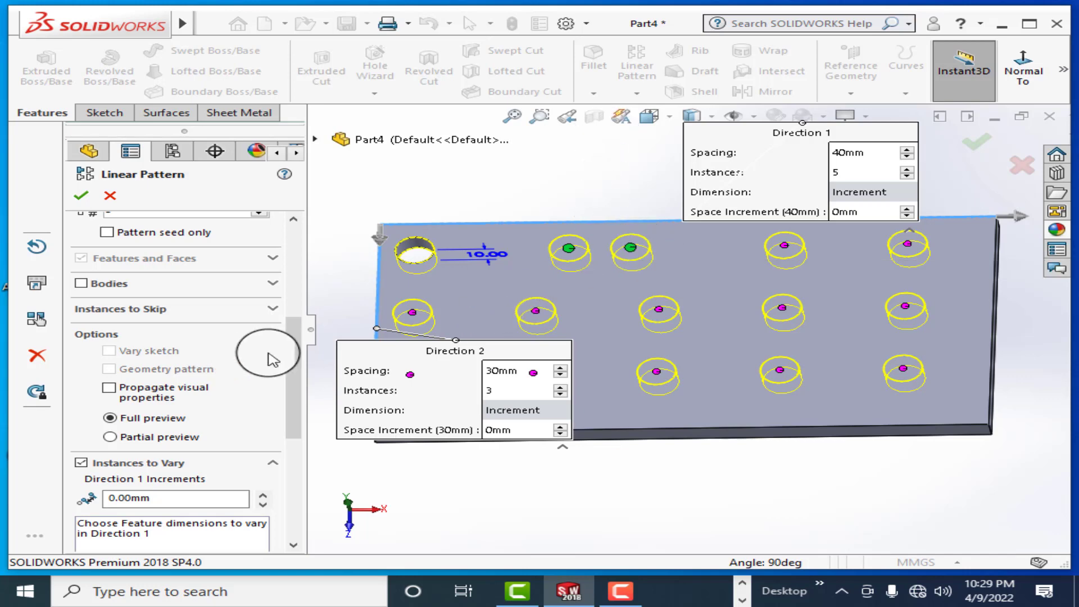
drag(294, 350, 302, 448)
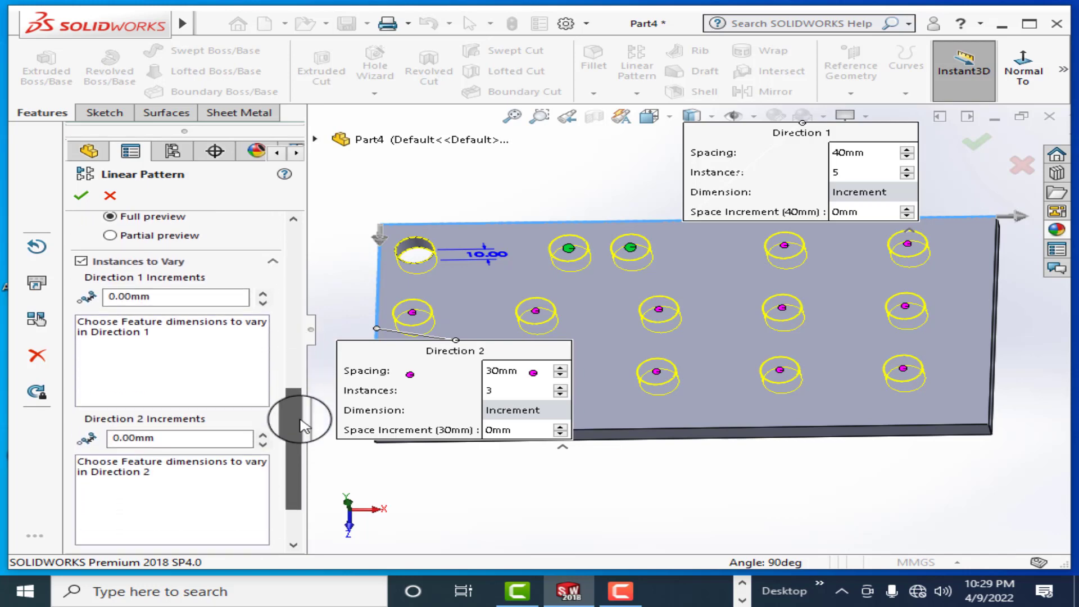
Accept the linear pattern and select the original Cut-Extrude1 in the tree
click(81, 196)
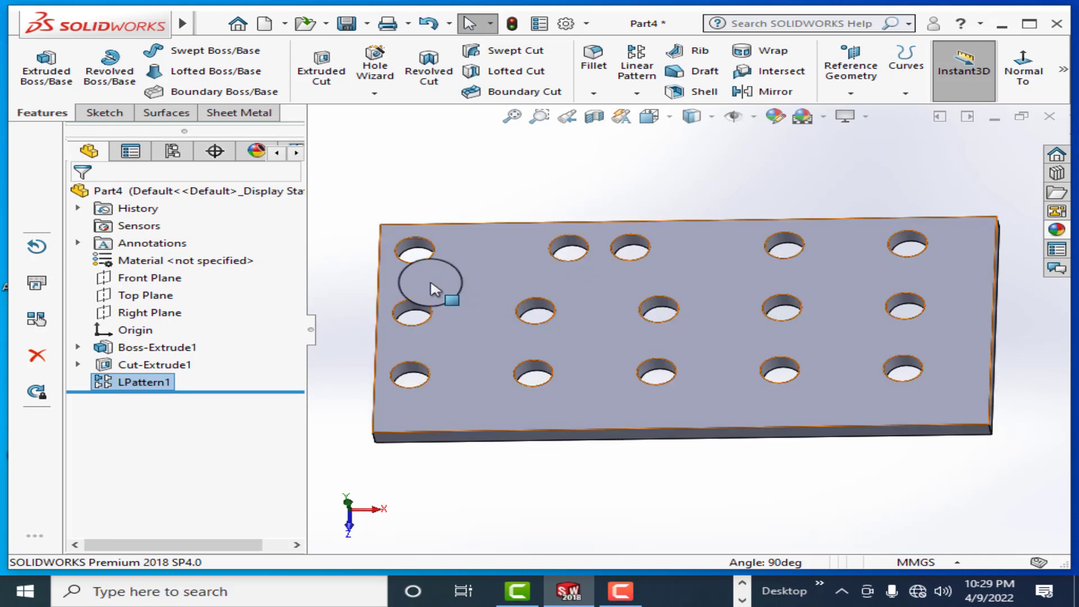
scroll(419, 270, down, 2)
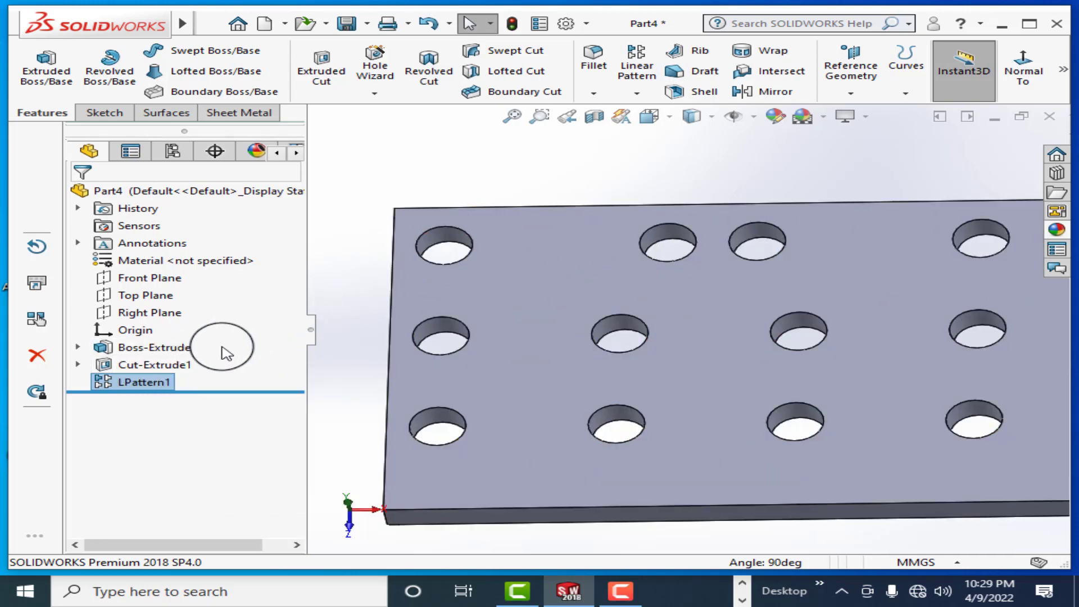
click(168, 366)
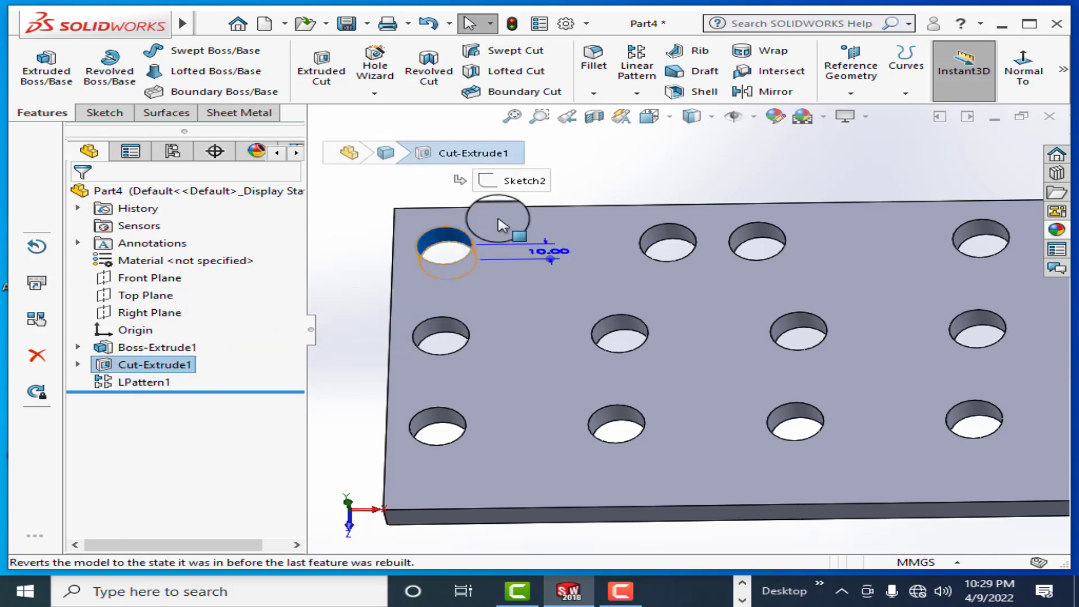
Give Cut-Extrude1 a green appearance
click(779, 121)
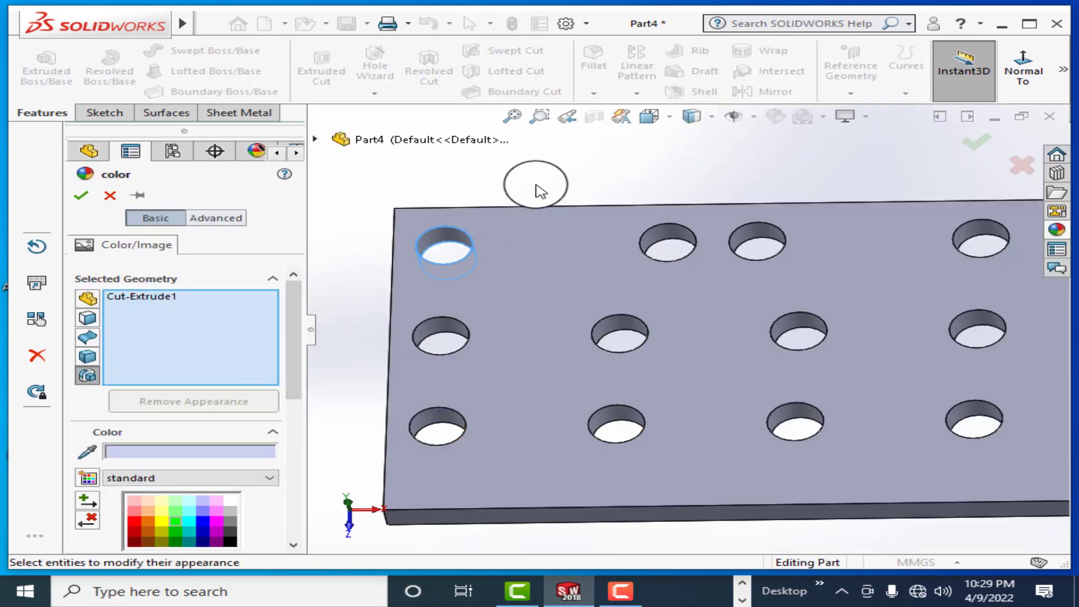
scroll(289, 377, down, 3)
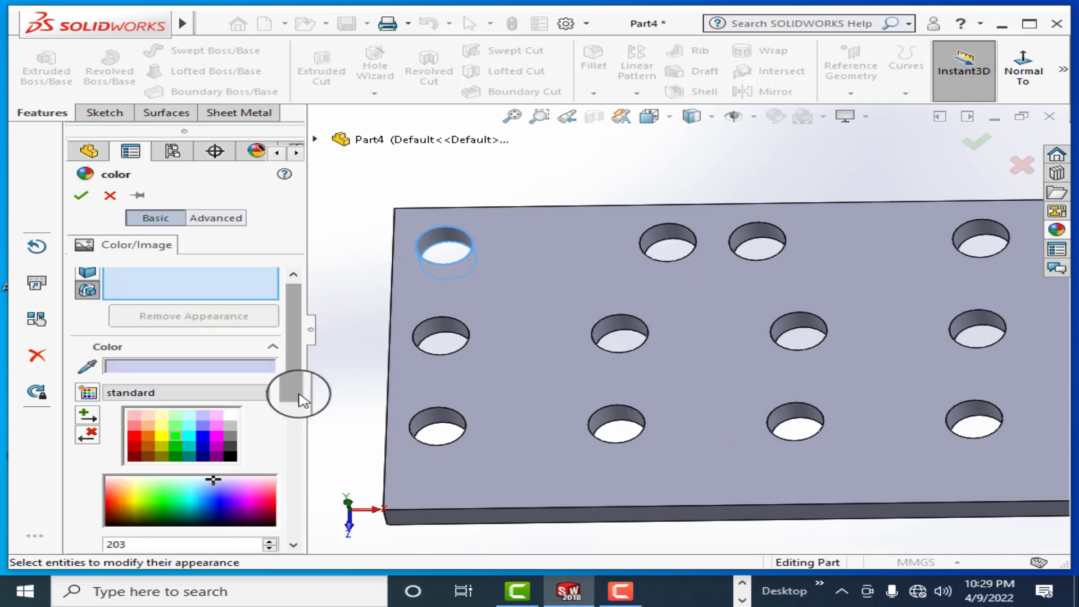
click(175, 432)
click(82, 198)
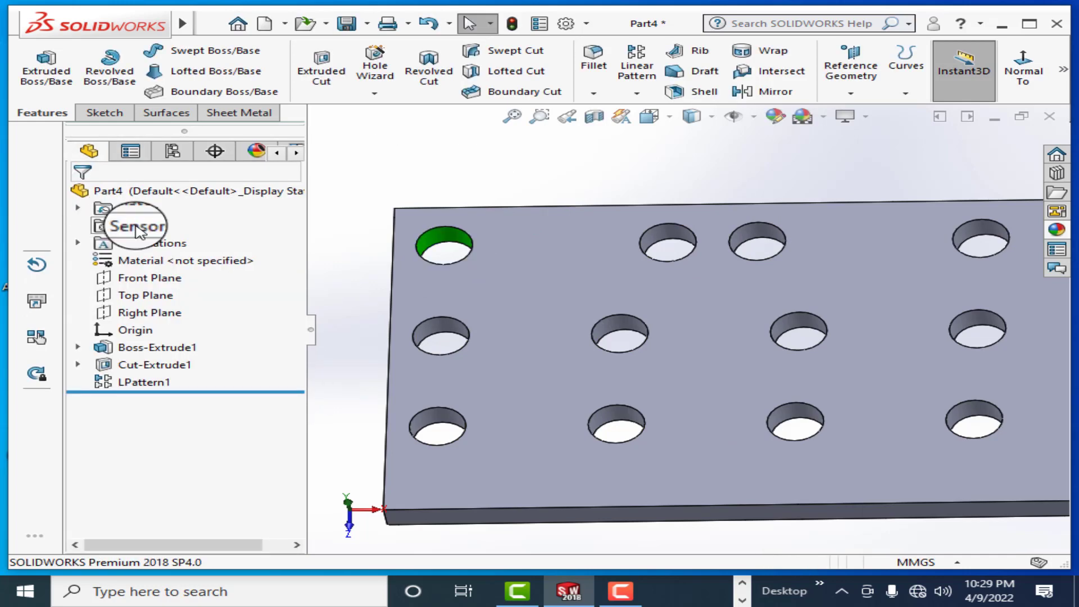
scroll(699, 331, up, 2)
scroll(700, 340, up, 1)
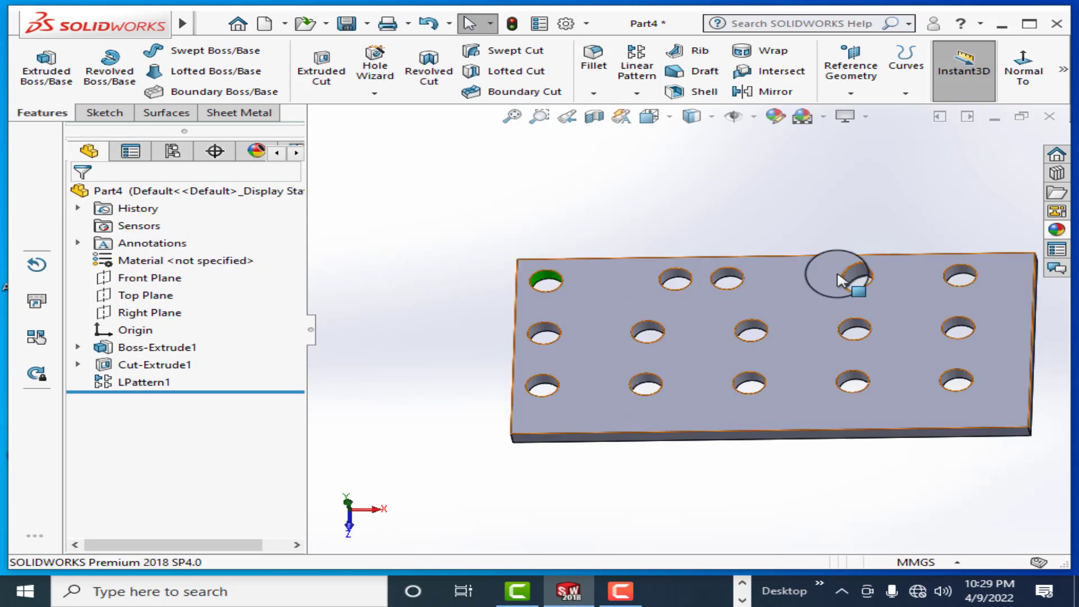
Edit LPattern1 to propagate the green visual properties to every patterned hole
click(127, 387)
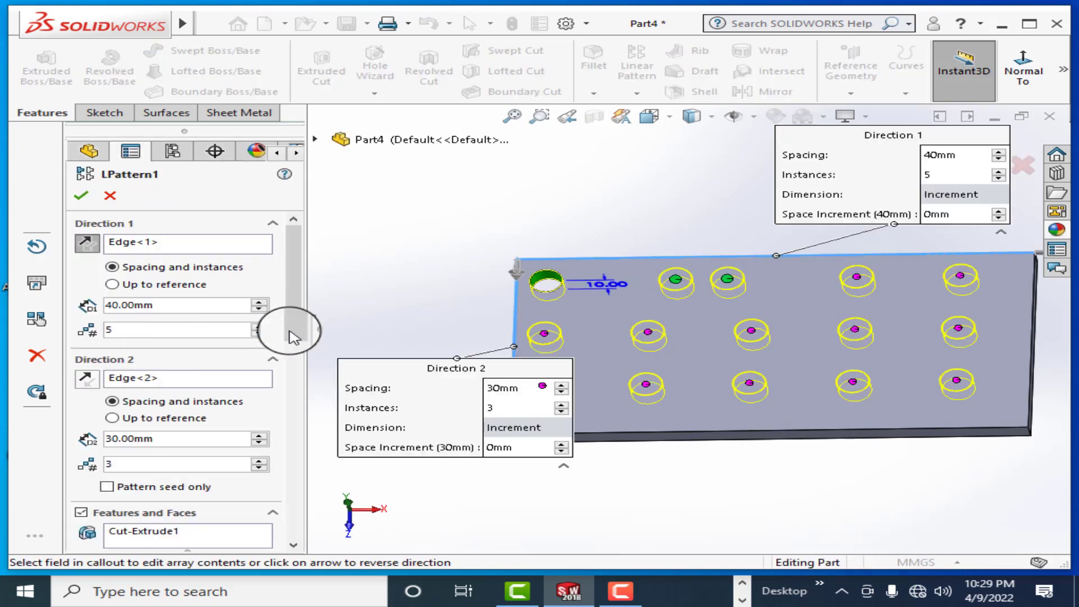
drag(296, 340, 309, 434)
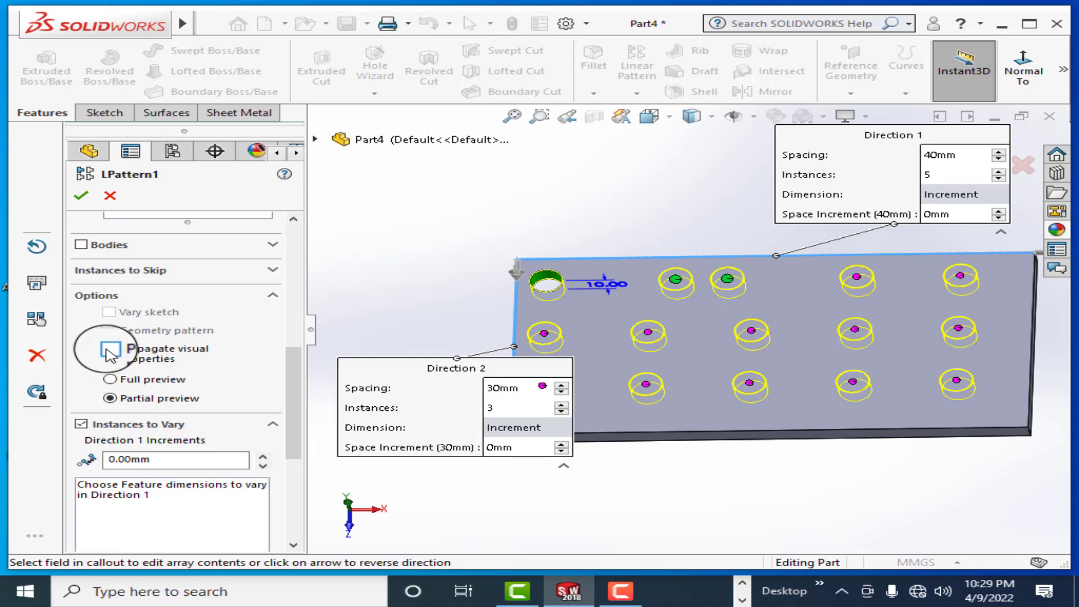
click(81, 195)
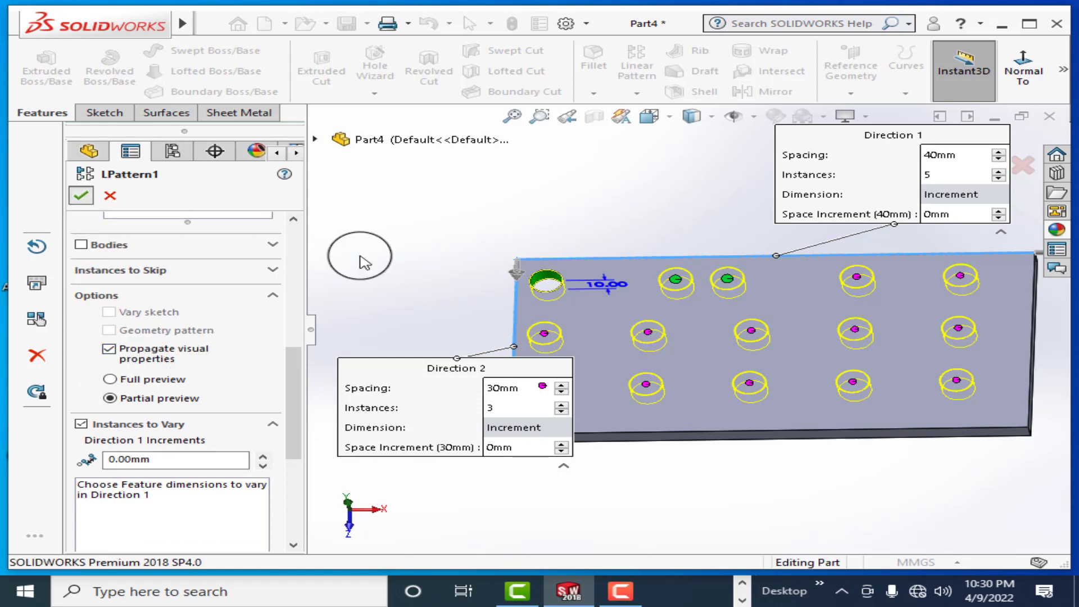
scroll(975, 361, up, 3)
scroll(819, 349, down, 3)
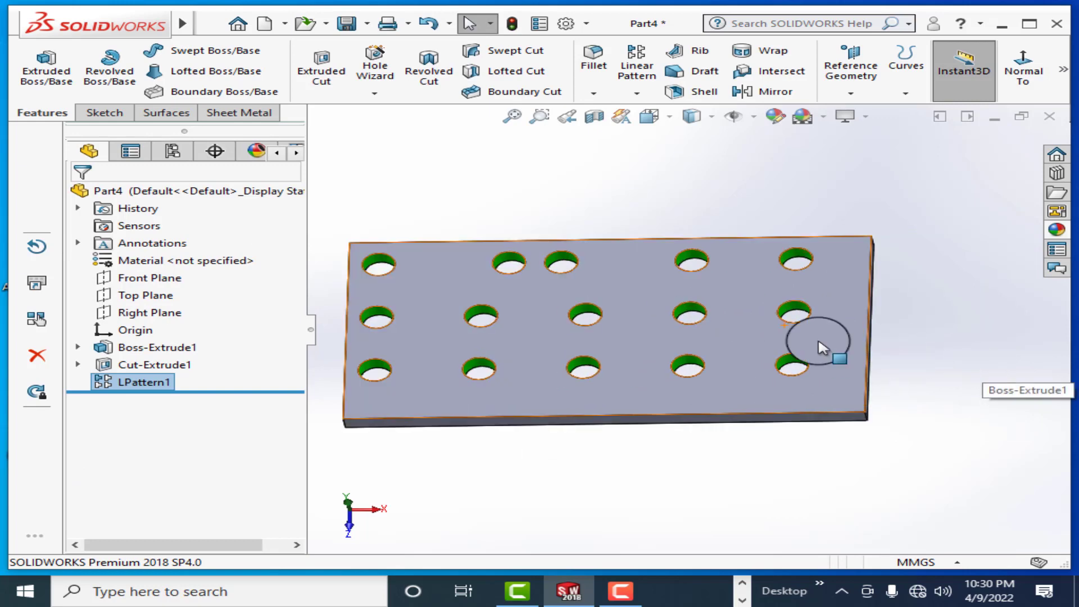
scroll(819, 349, up, 1)
scroll(582, 339, down, 1)
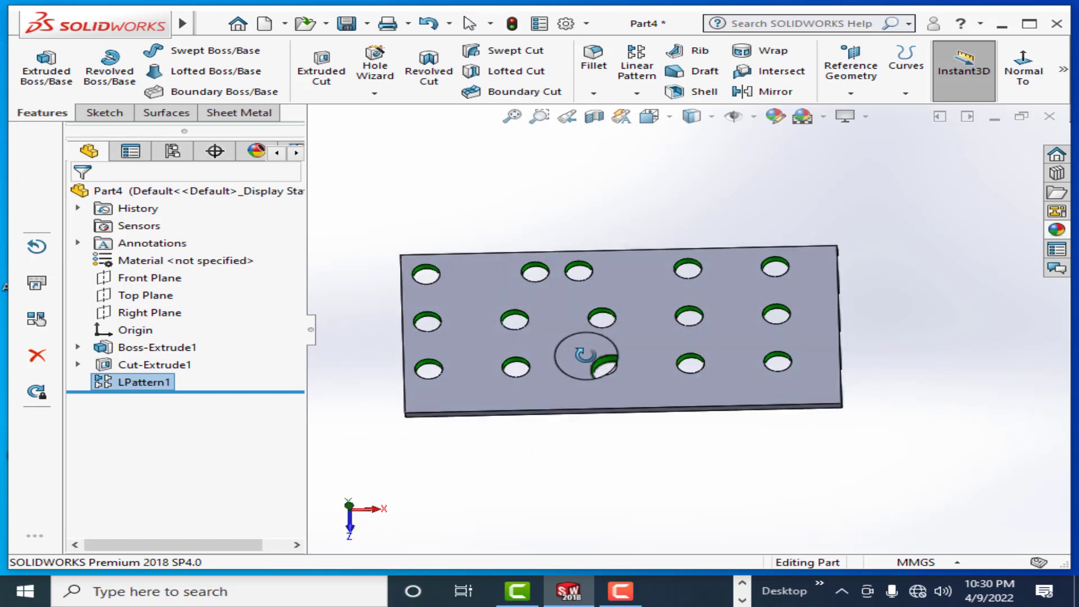
scroll(831, 332, up, 1)
scroll(828, 344, down, 2)
scroll(685, 334, up, 1)
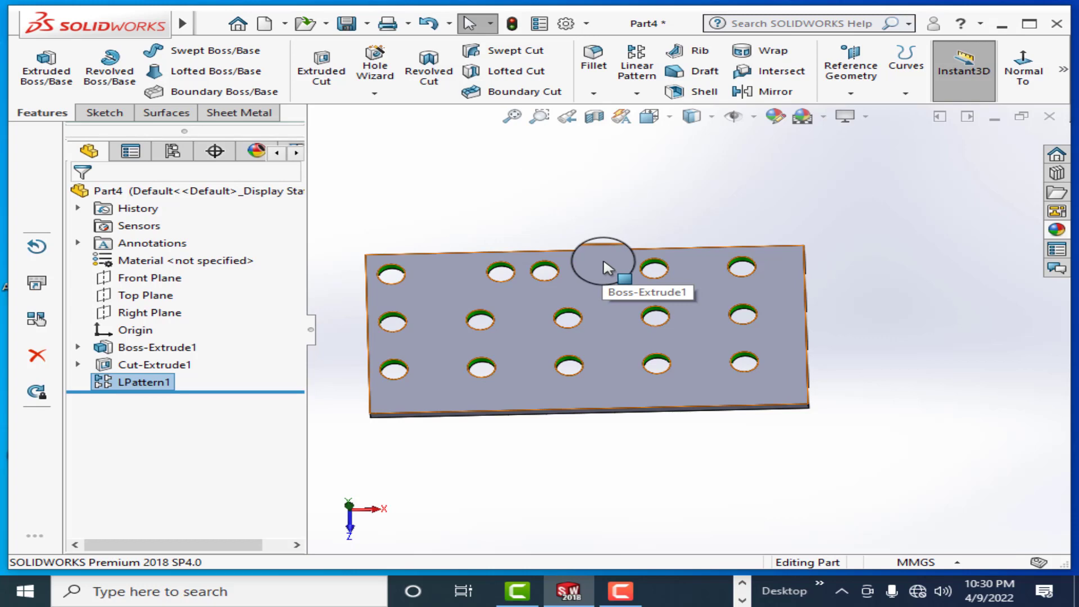
Close Part4 without saving, start a new part, and set its units to MMGS
click(1050, 123)
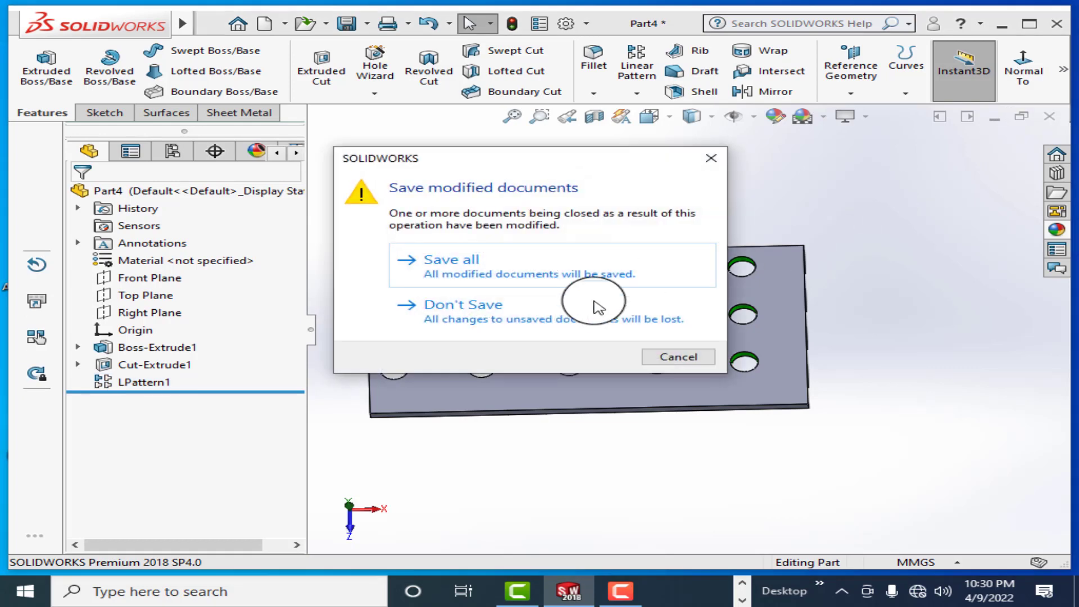
click(446, 305)
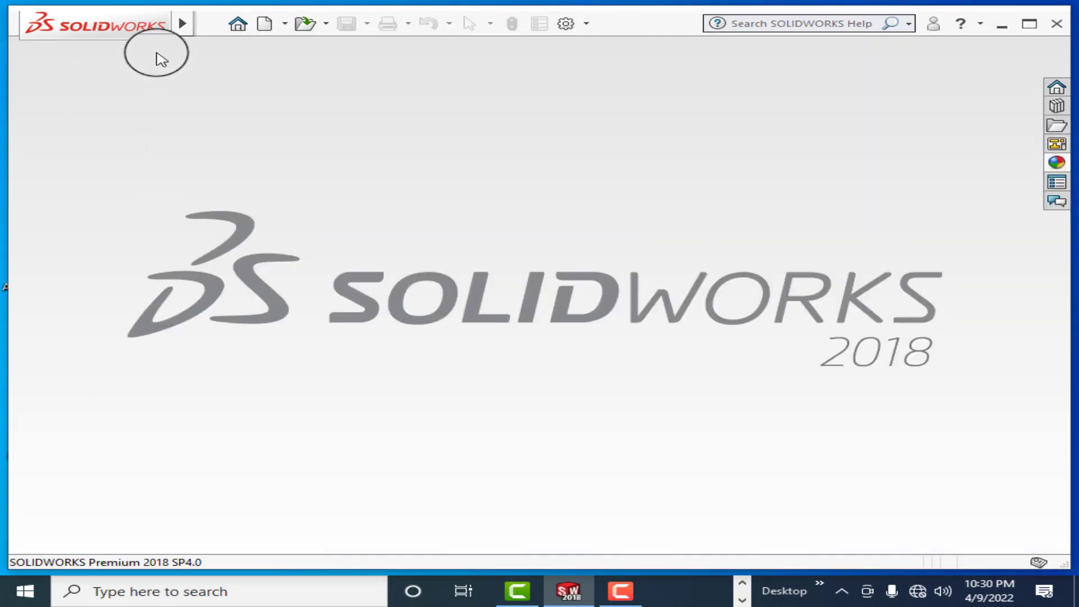
click(211, 23)
click(247, 46)
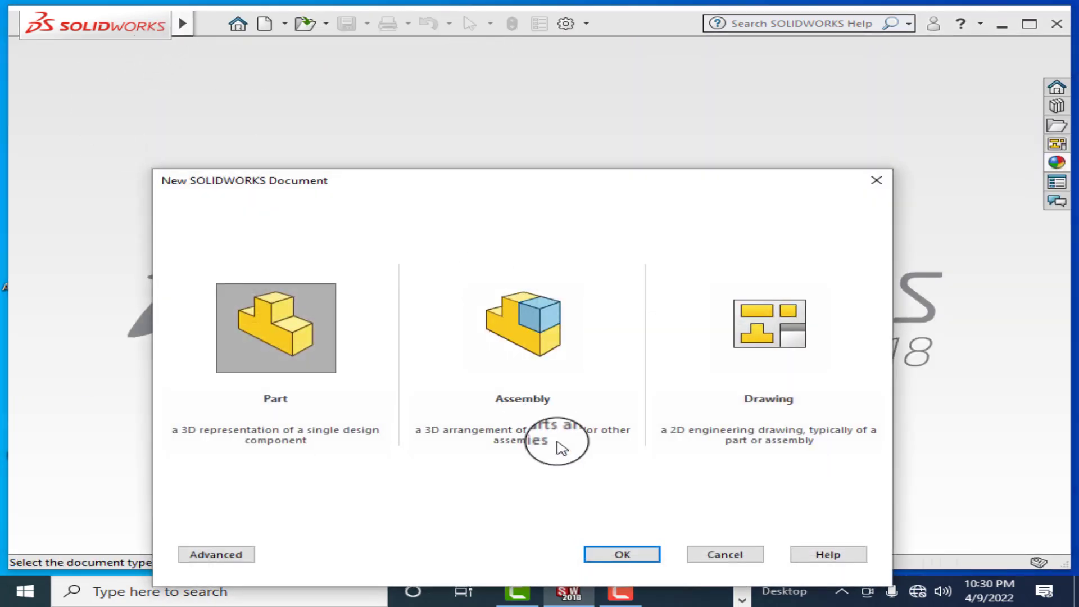
click(622, 557)
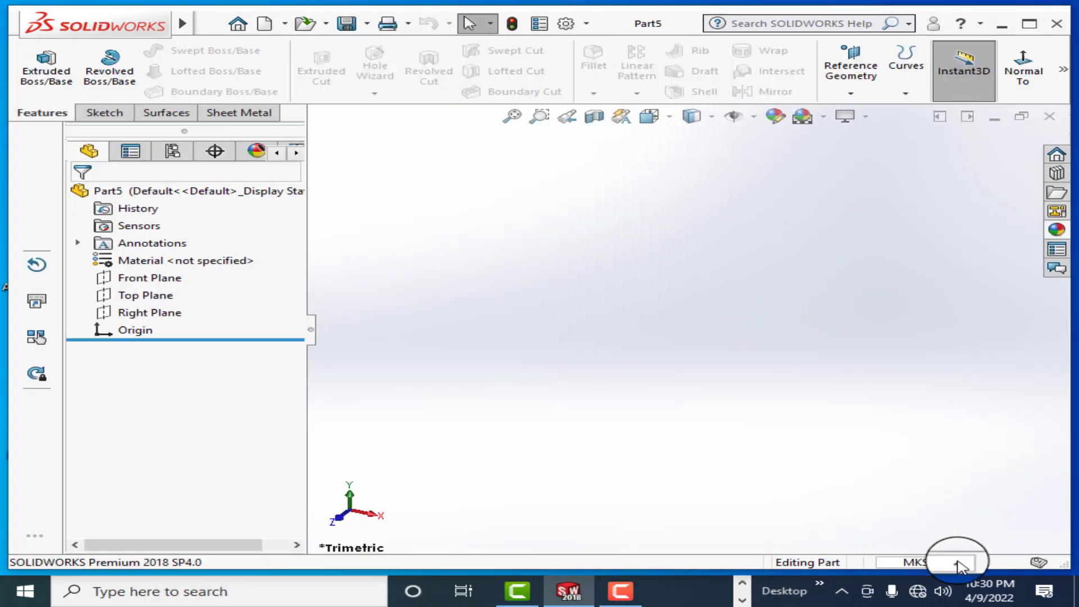
click(961, 563)
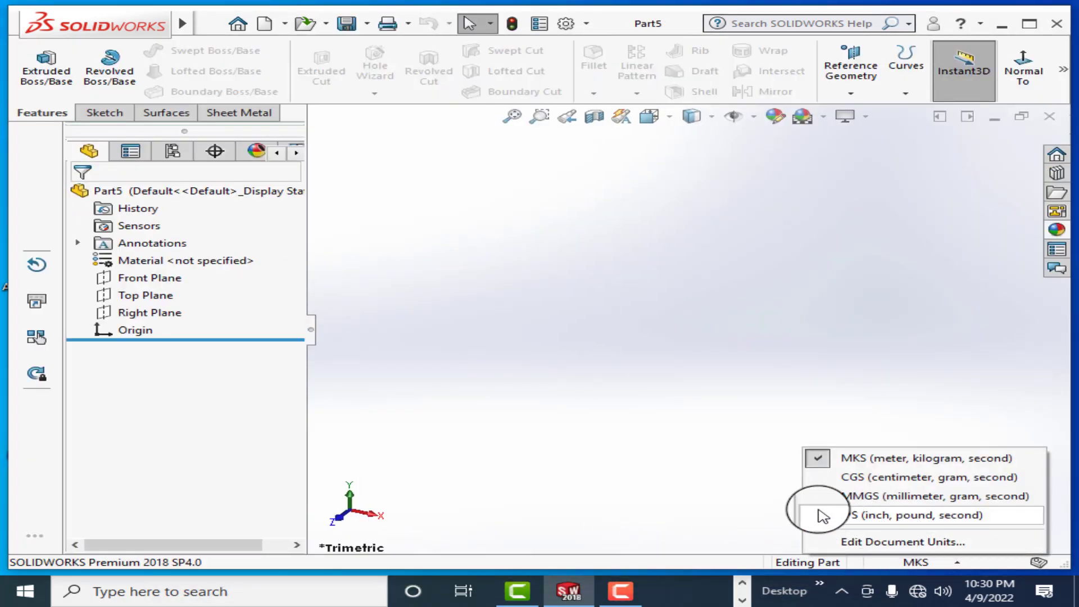
click(822, 496)
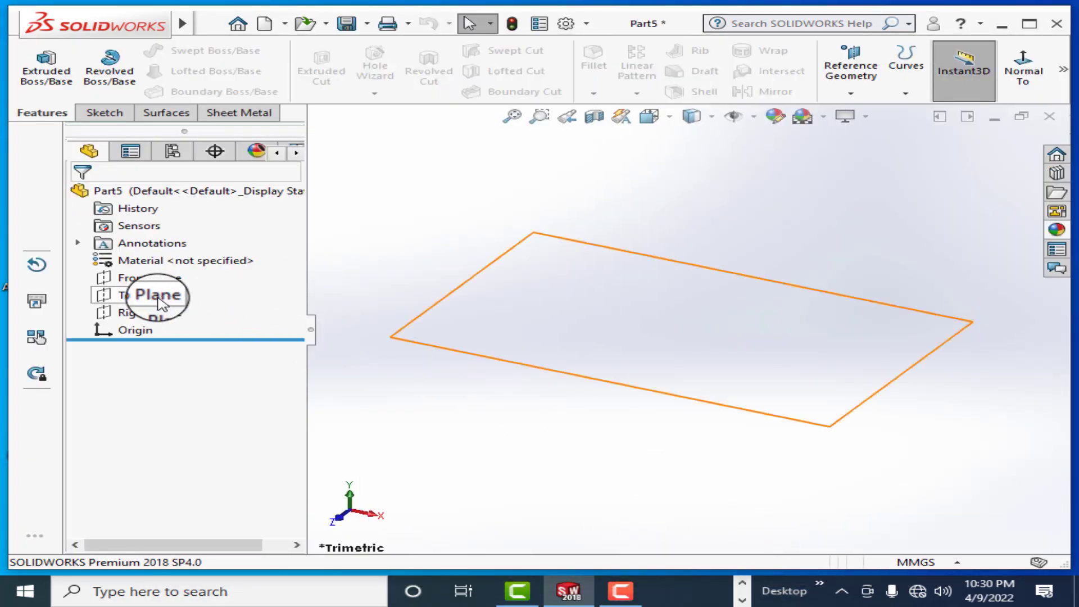
On the Front Plane, draw a closed right triangle of lines starting at the origin
click(152, 277)
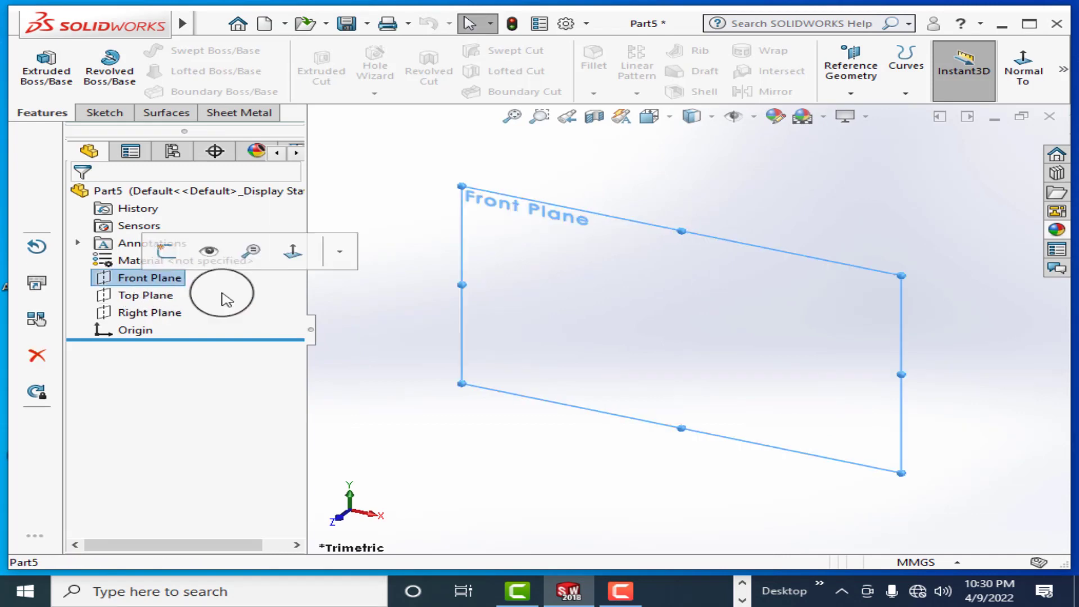
right_click(651, 338)
click(843, 307)
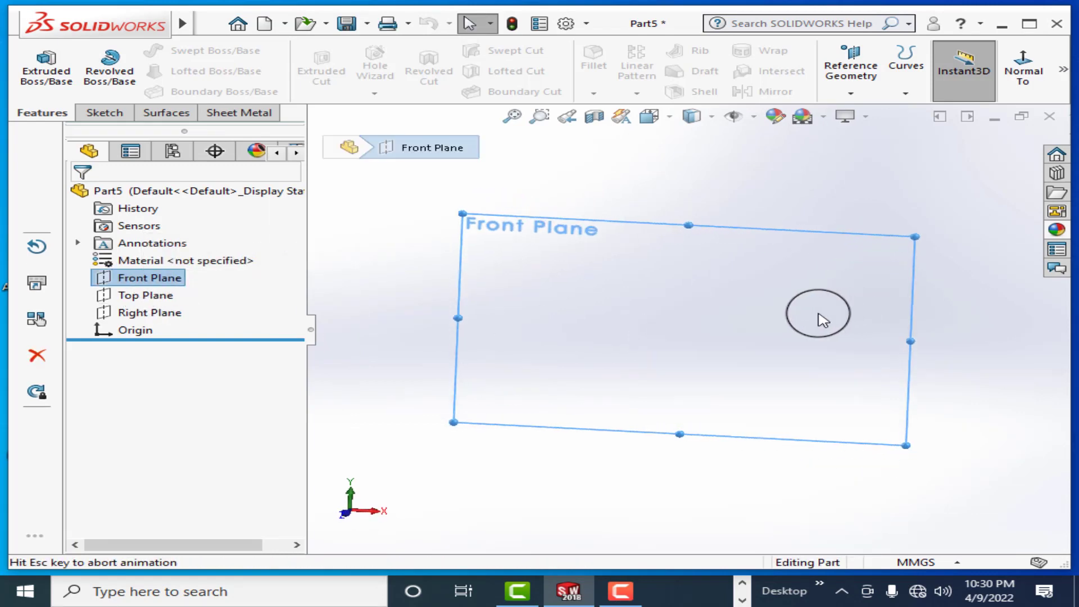
click(128, 115)
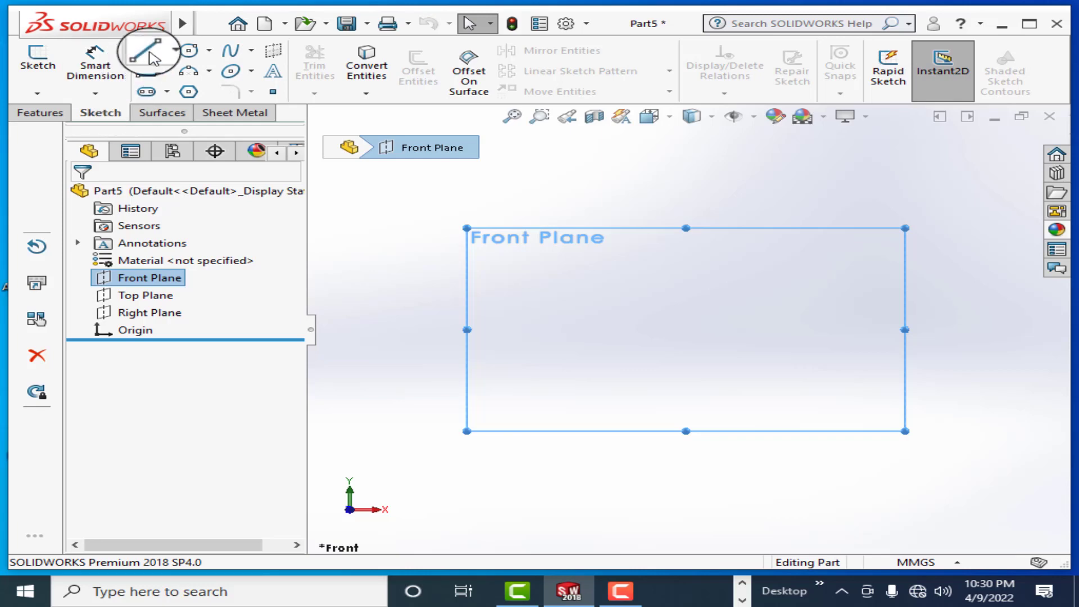
click(168, 56)
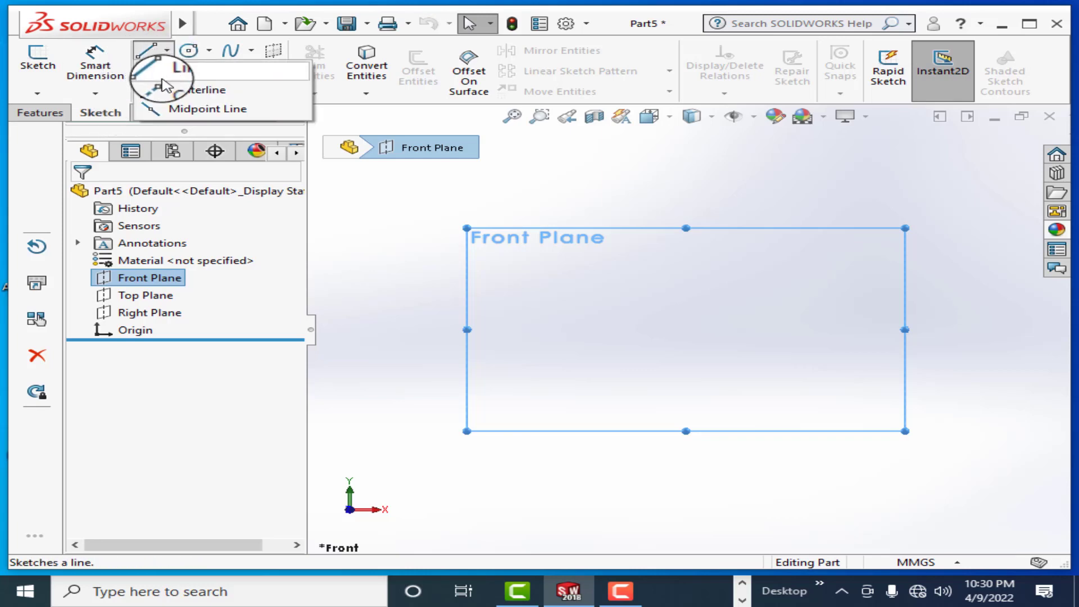
click(164, 72)
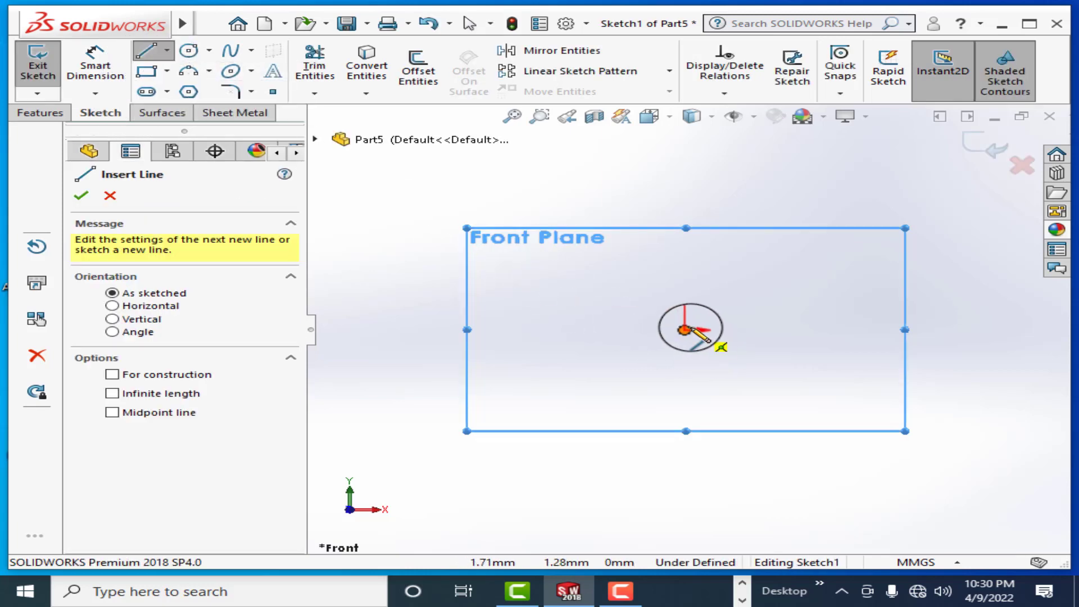
click(686, 330)
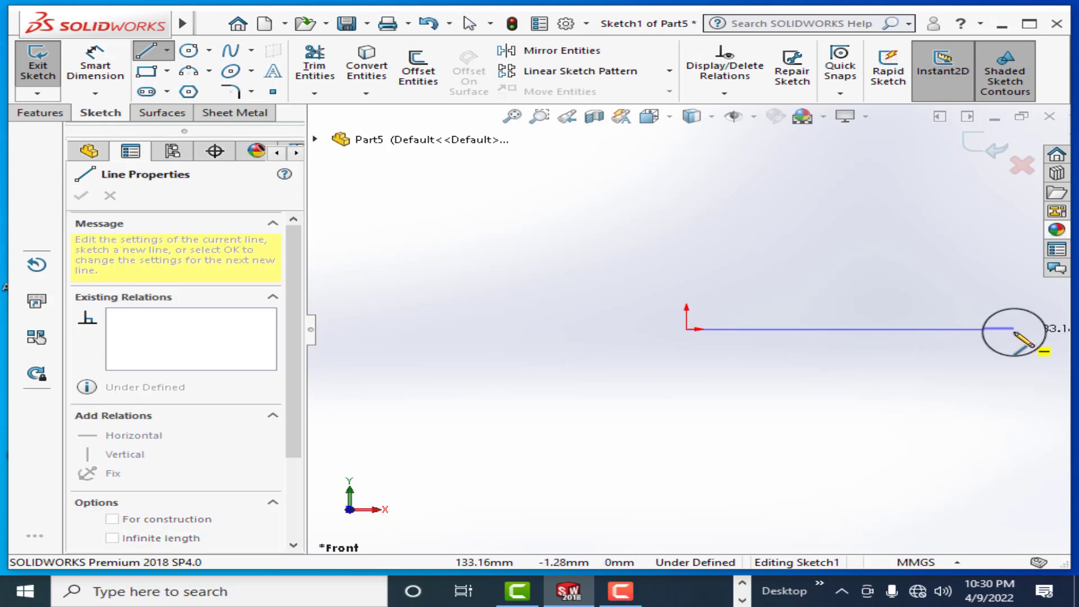
click(1014, 330)
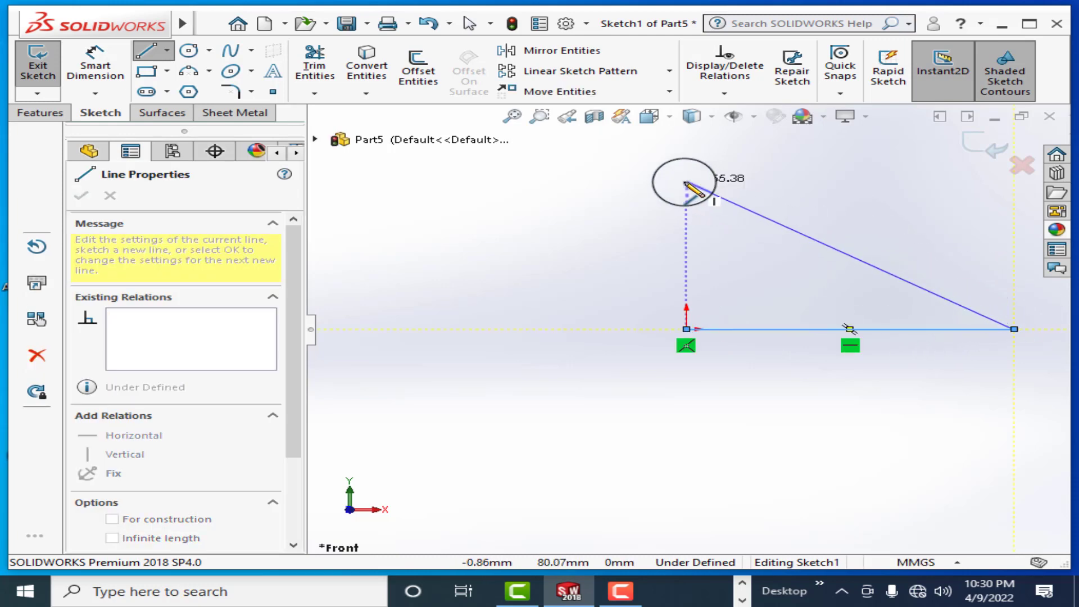
click(686, 182)
click(686, 330)
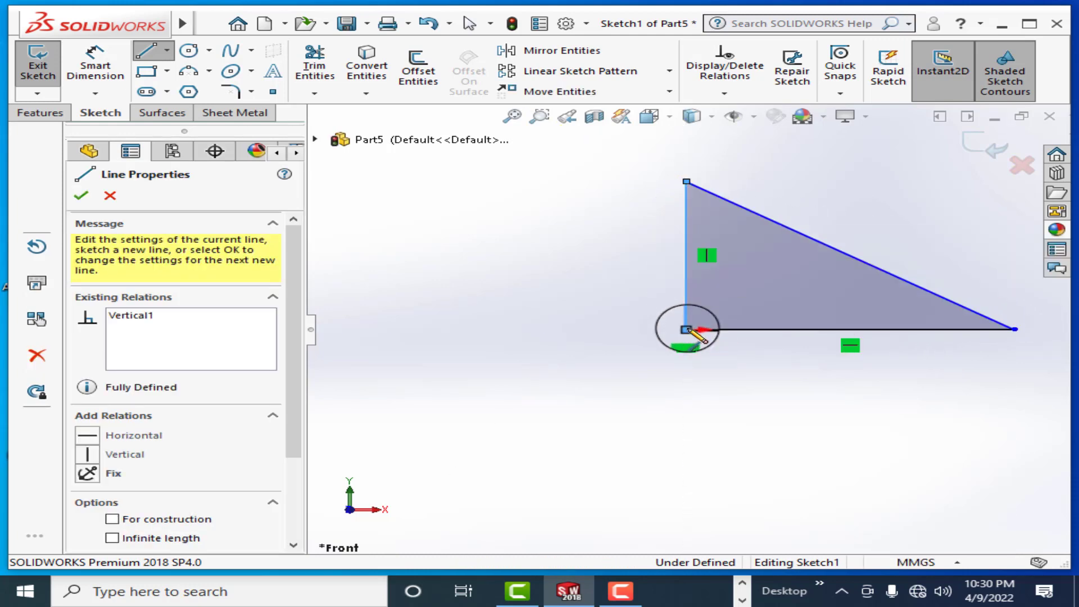
click(81, 195)
Dimension the triangle's base to 150 mm and its vertical height to 100 mm
click(94, 64)
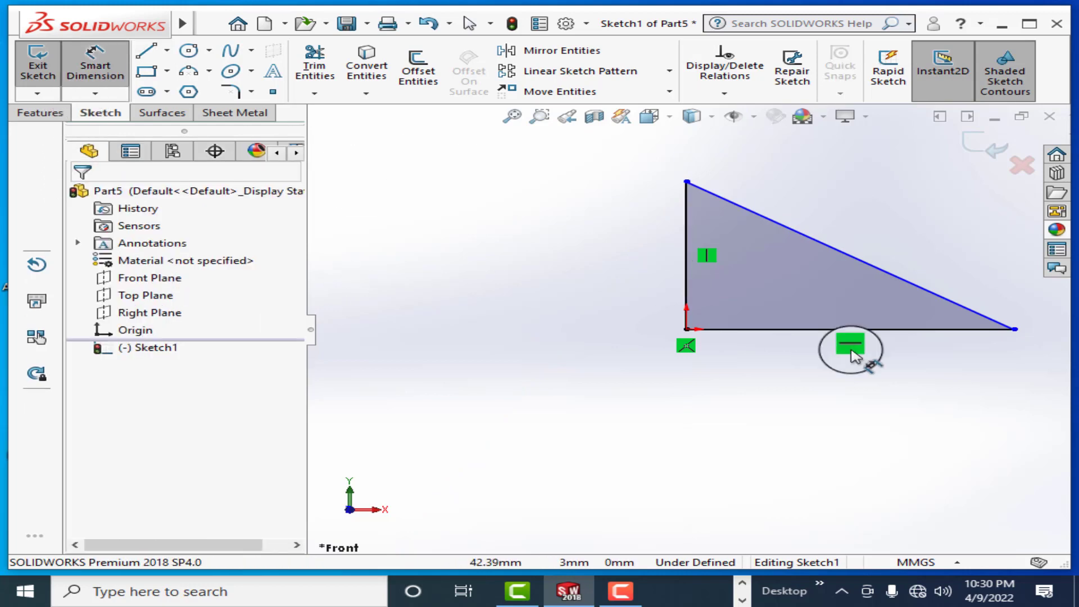
click(747, 336)
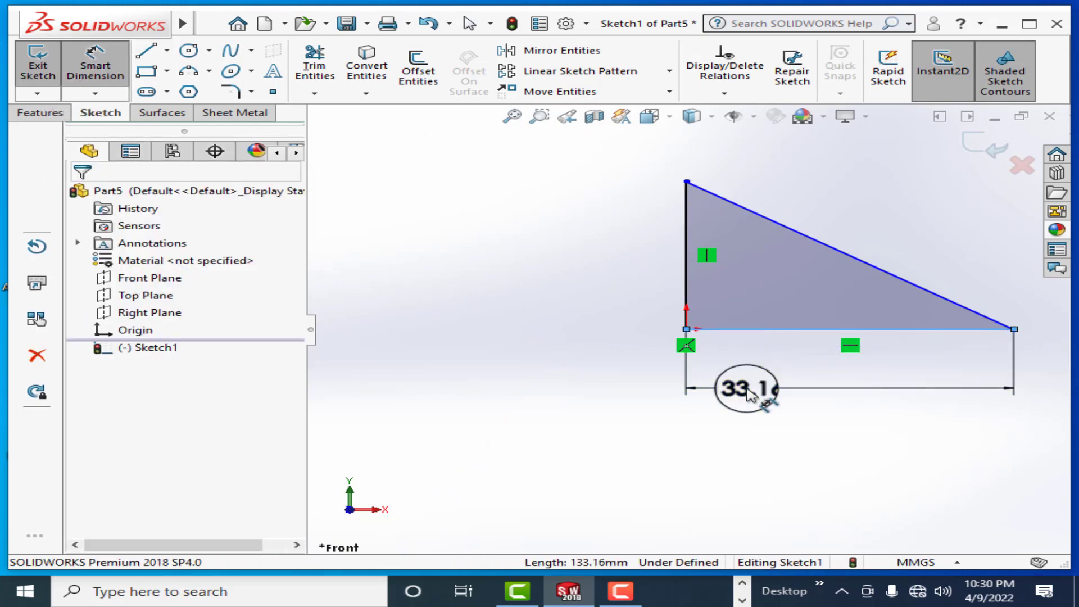
click(747, 392)
text(150)
key(Return)
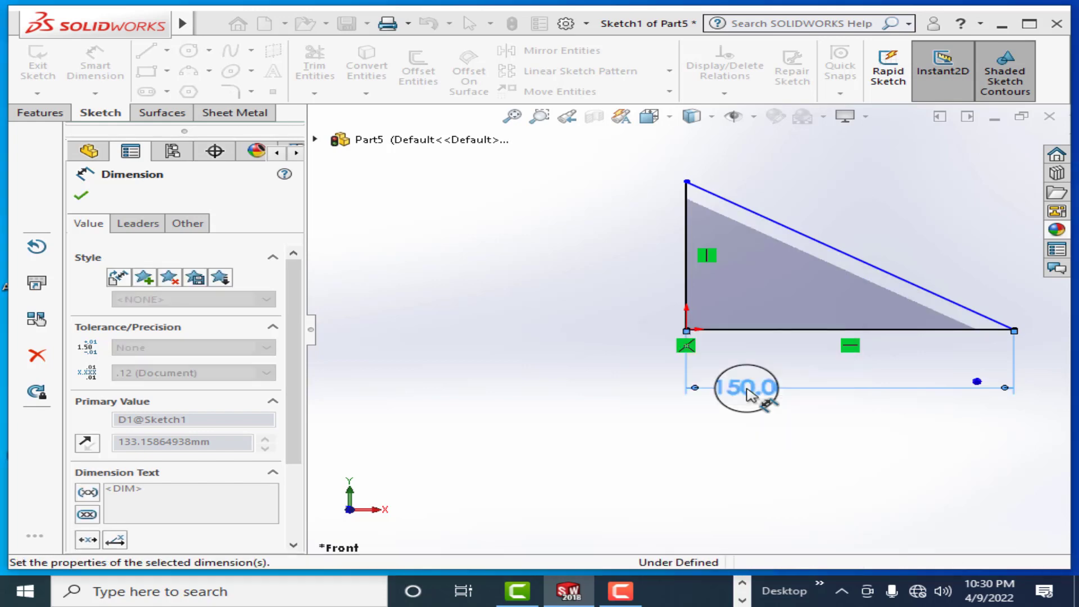
click(688, 239)
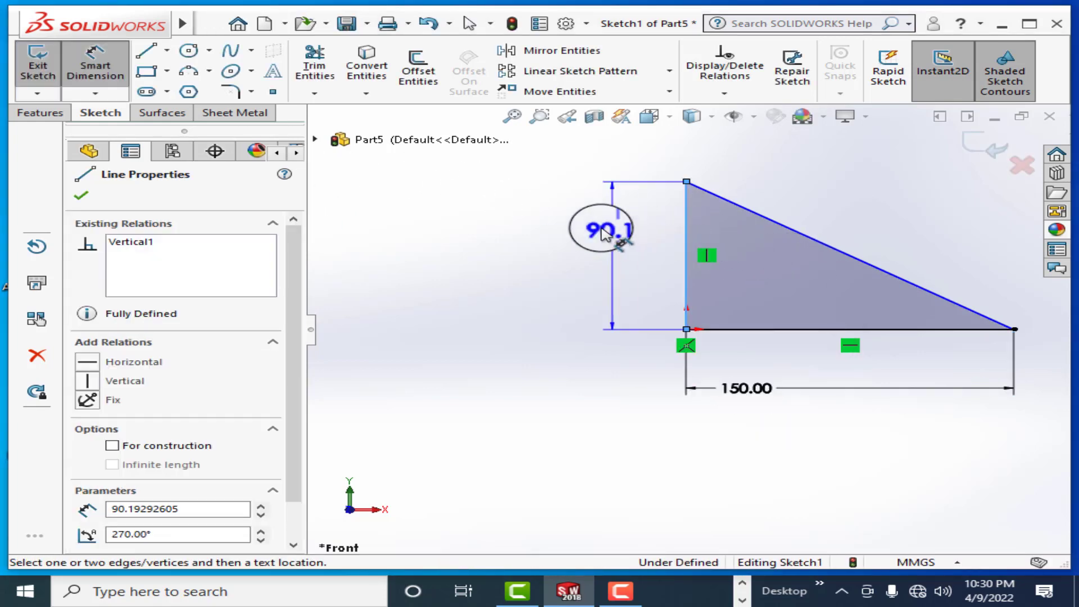
click(601, 232)
text(100)
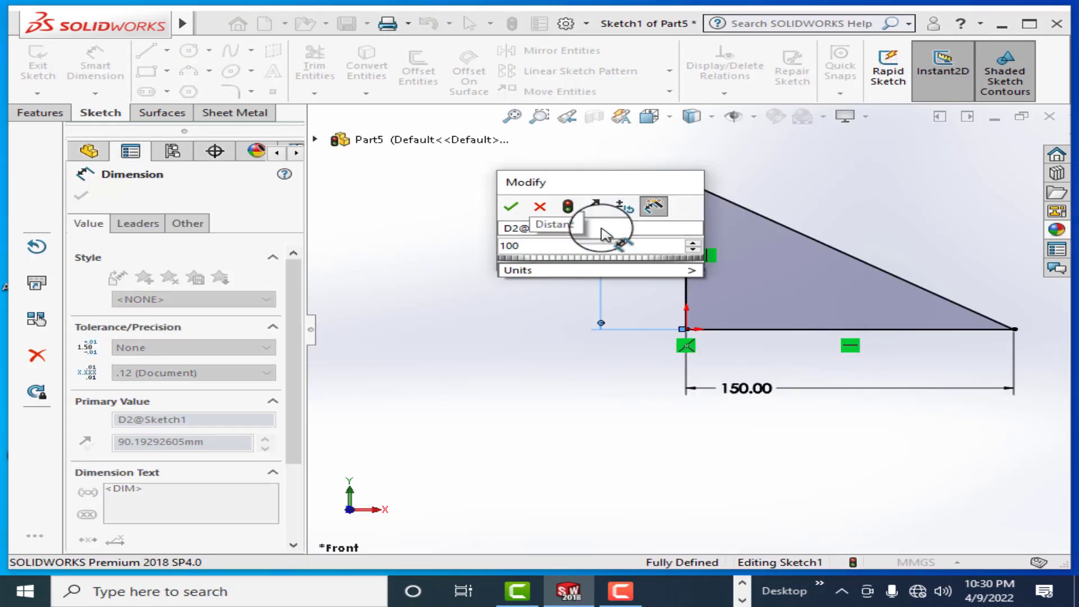
key(Return)
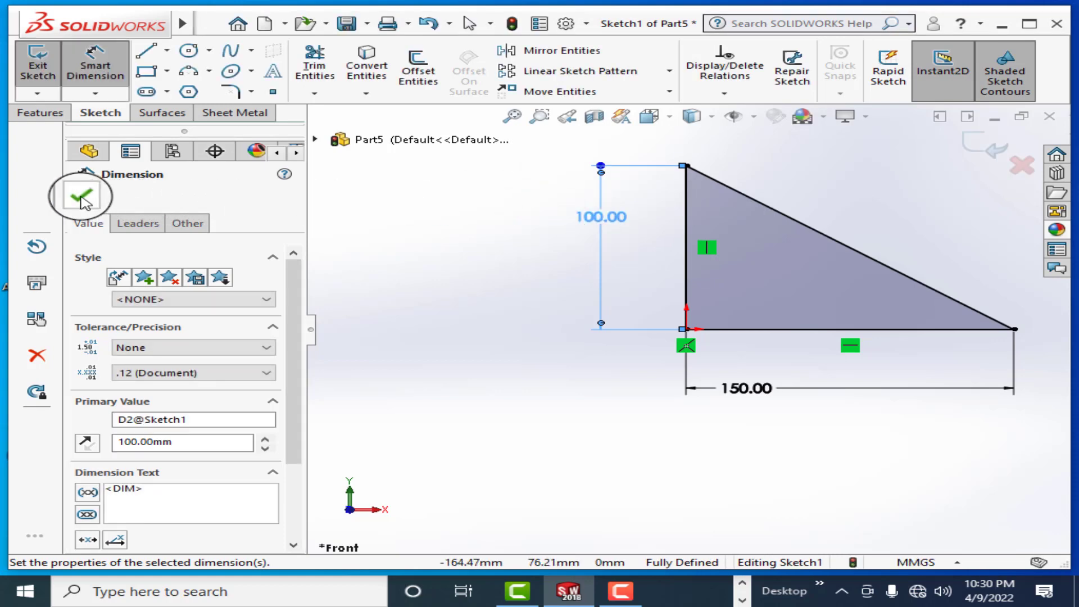
click(82, 198)
click(41, 113)
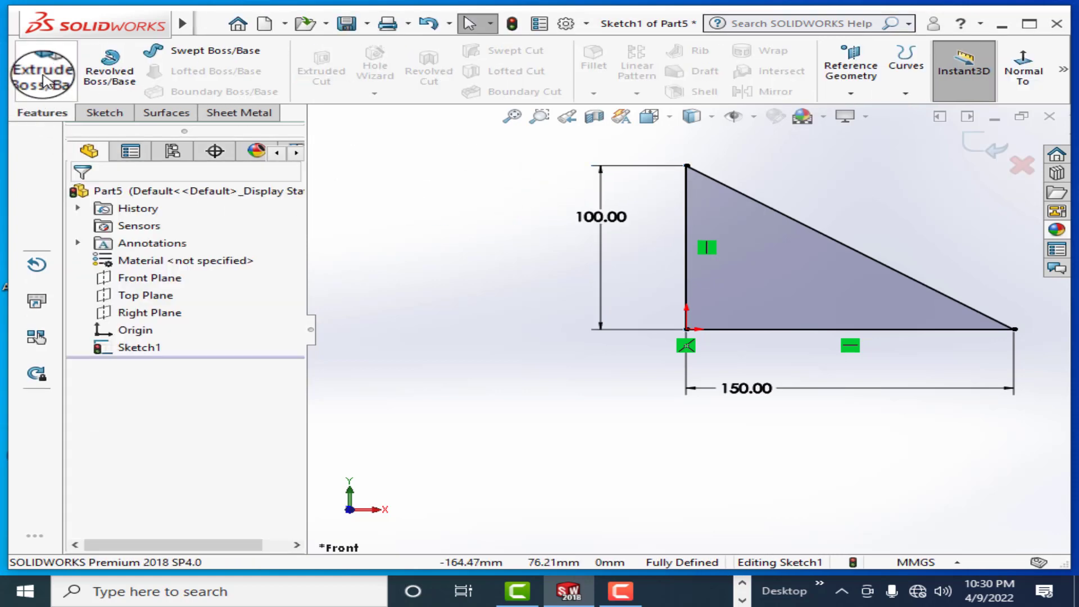
Extrude the triangle sketch blind 10 mm into Boss-Extrude1
click(45, 81)
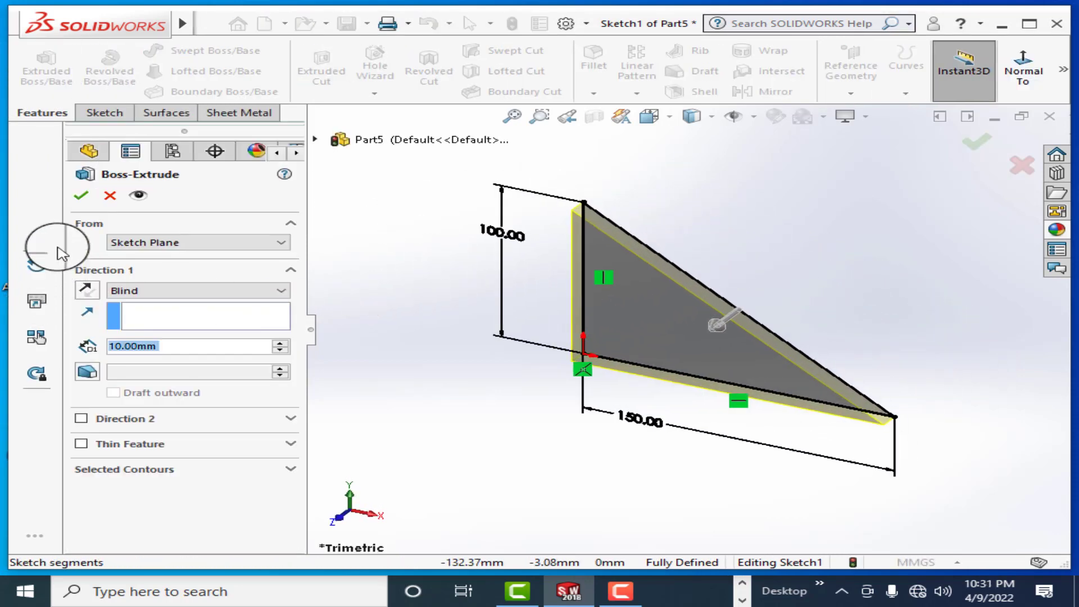
click(81, 195)
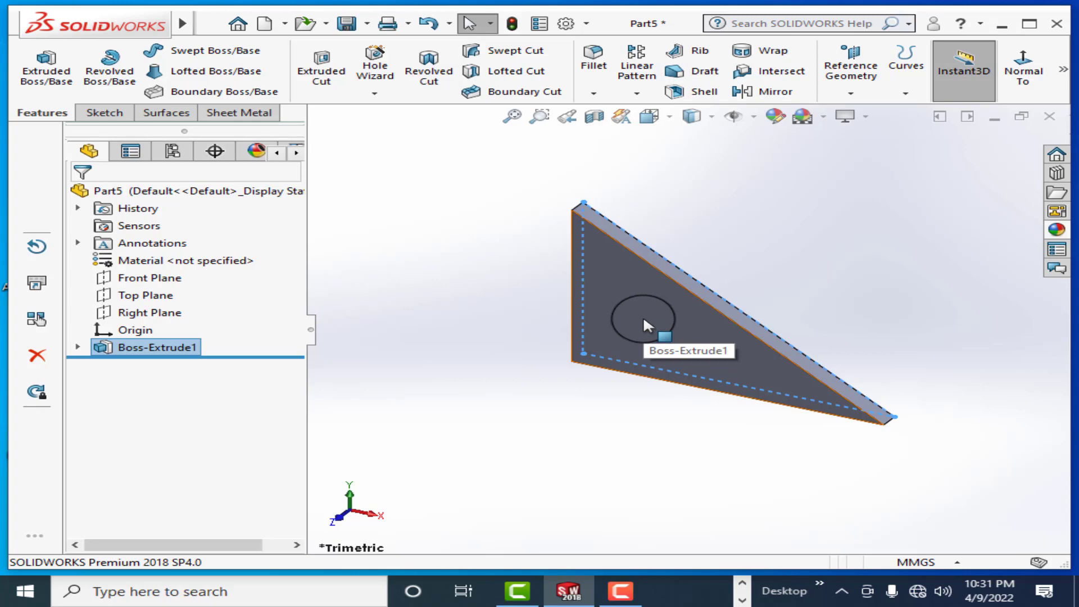
Start a sketch on the plate's front face and draw a vertical straight slot
right_click(643, 321)
click(710, 203)
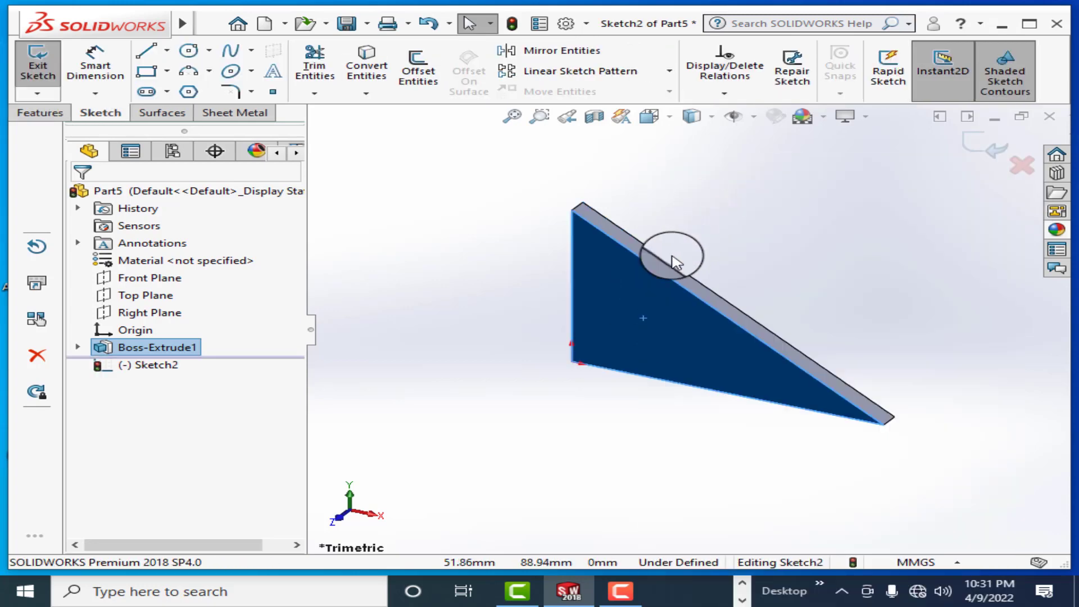
key(ctrl+8)
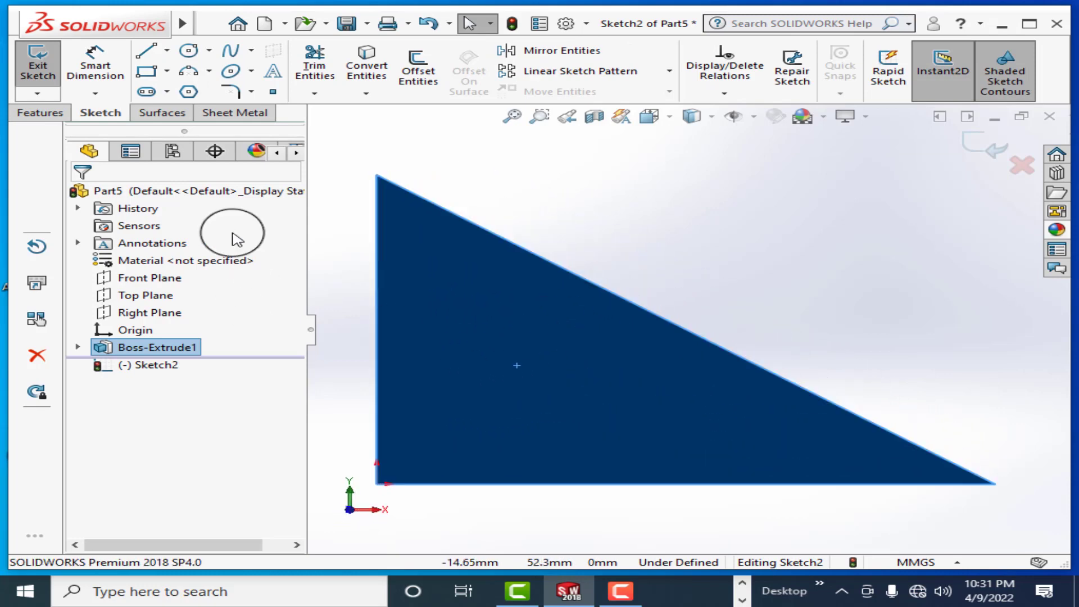
click(167, 91)
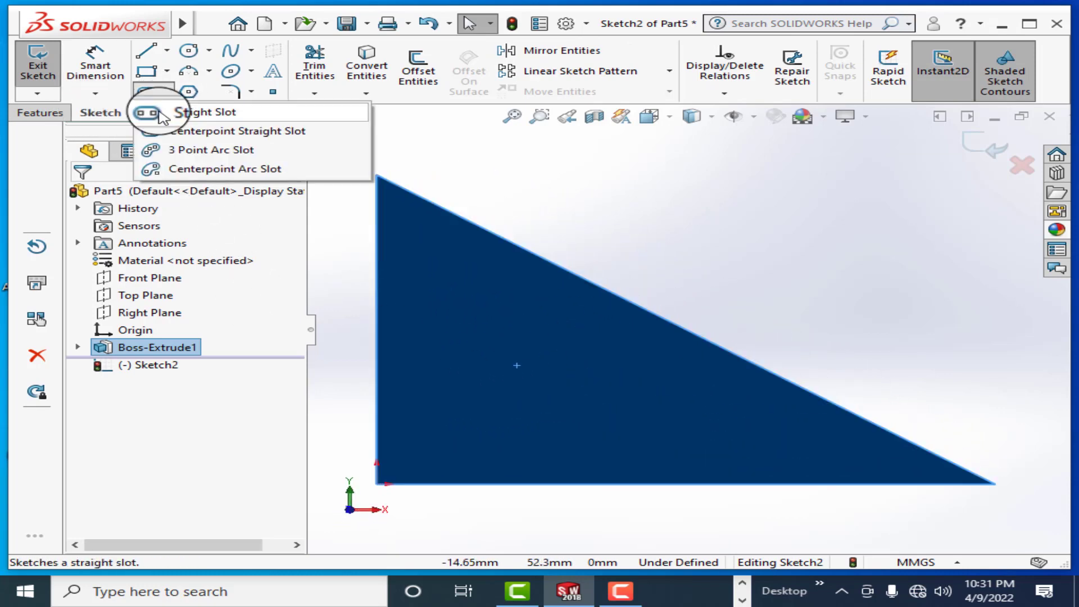
click(191, 111)
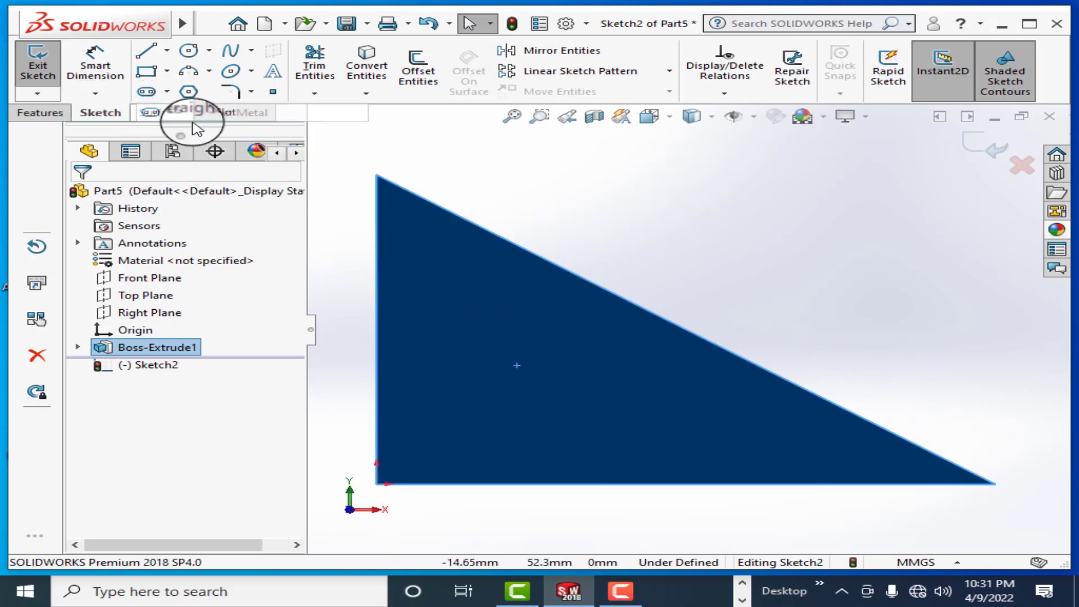
click(409, 222)
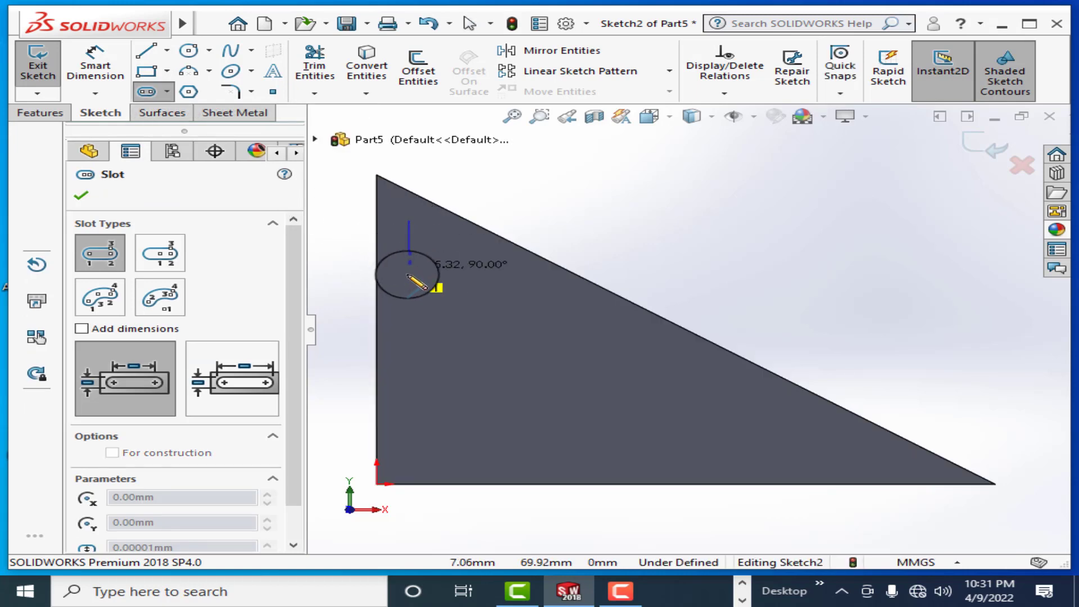
click(406, 446)
click(419, 444)
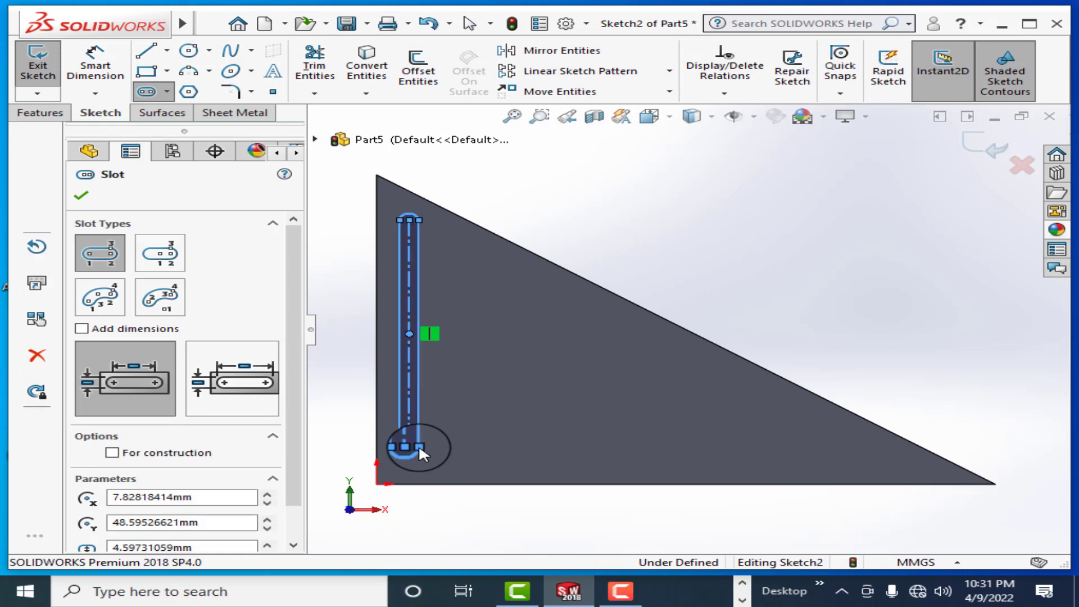
click(82, 198)
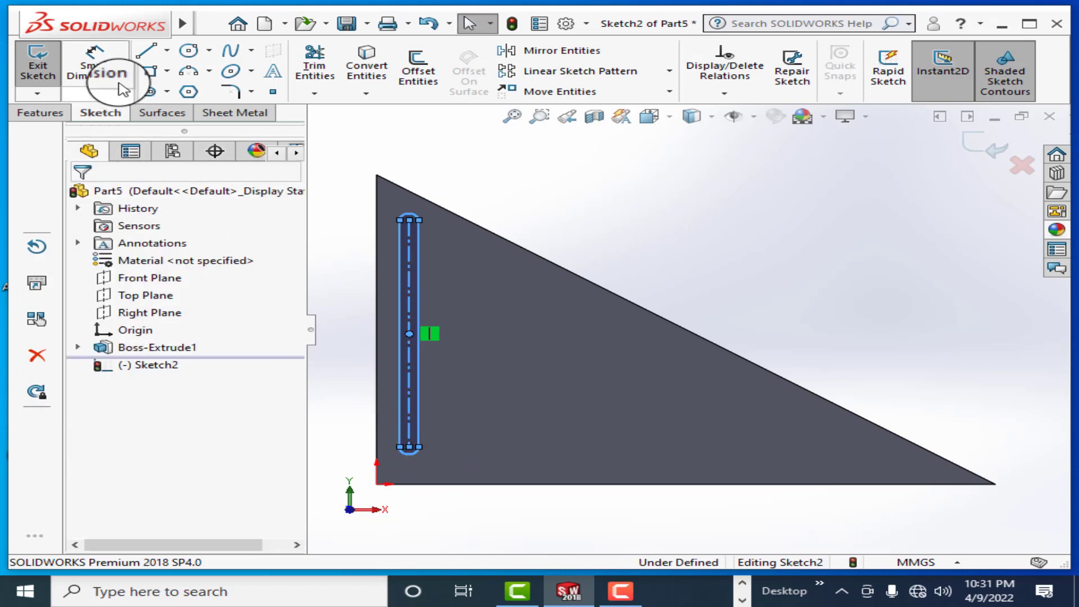
Dimension the slot 10 mm from the origin and 5 mm from the left edge
click(95, 65)
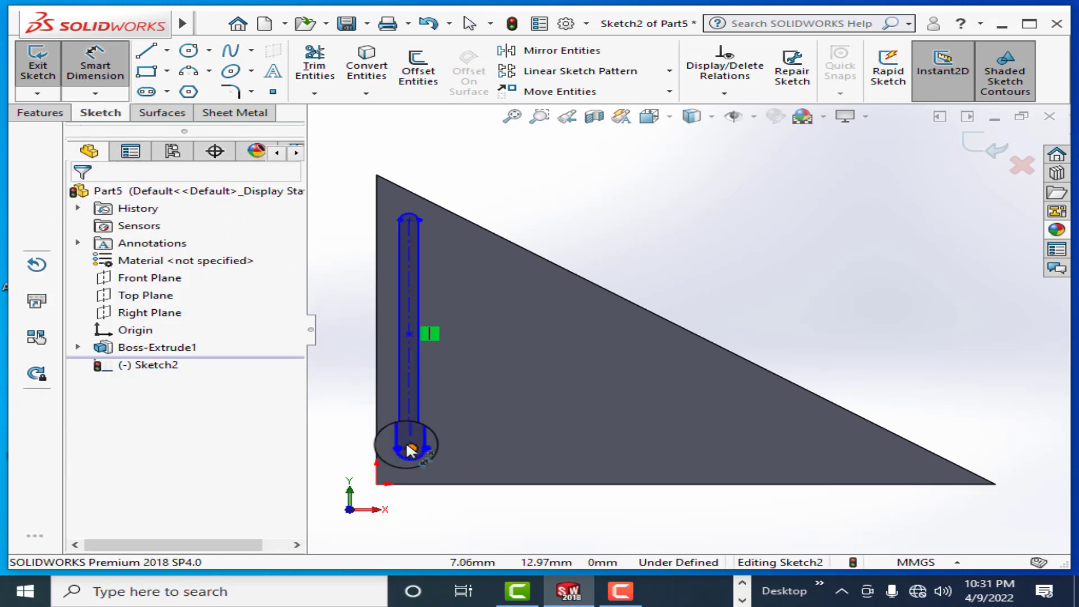
click(410, 450)
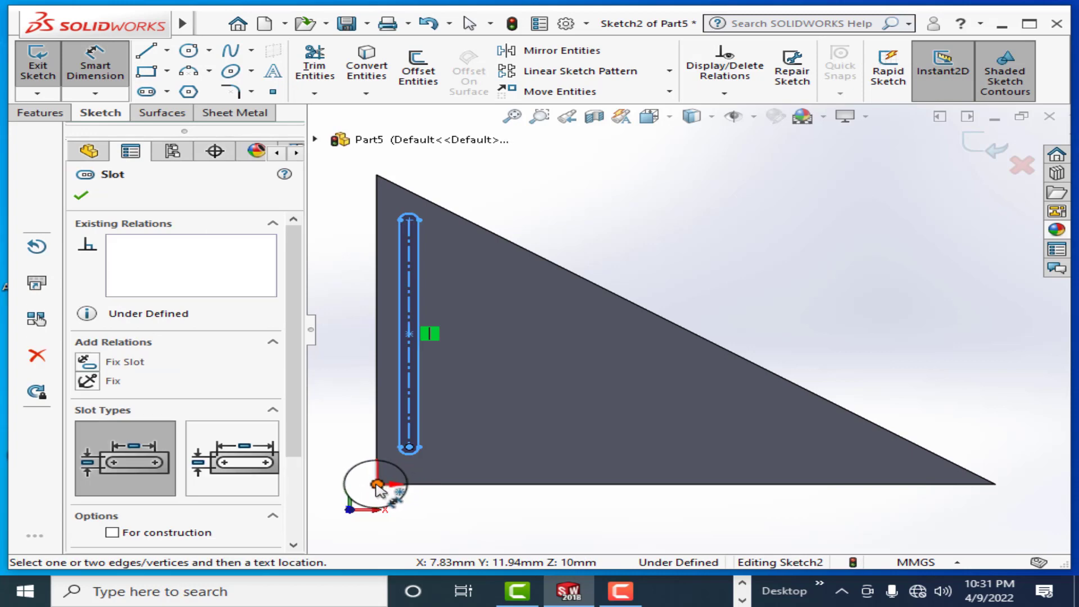
click(376, 485)
click(340, 481)
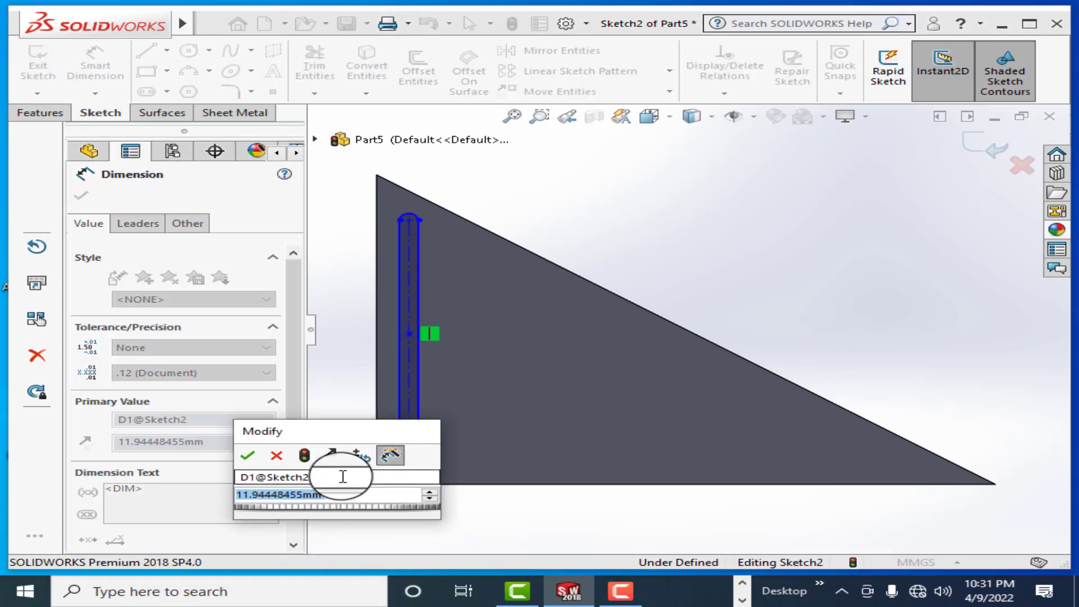
text(10)
key(Return)
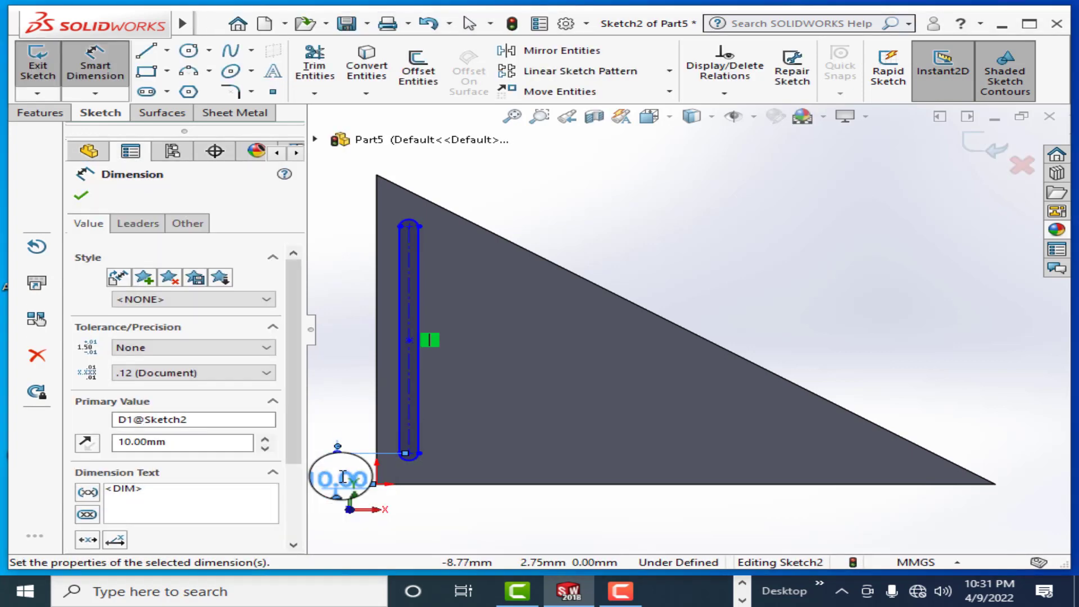
click(400, 311)
click(376, 329)
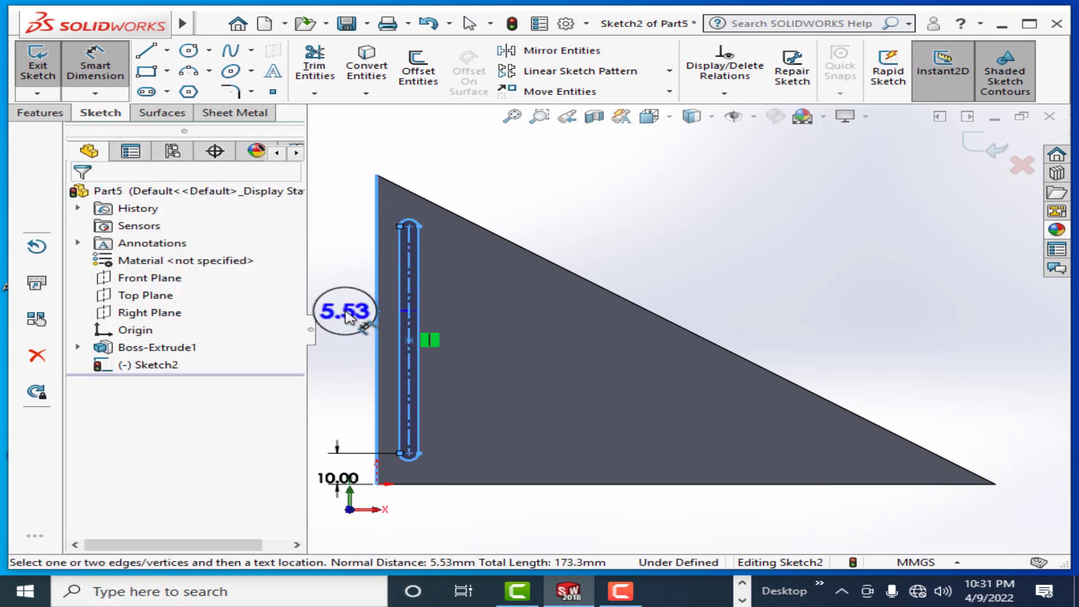
click(346, 315)
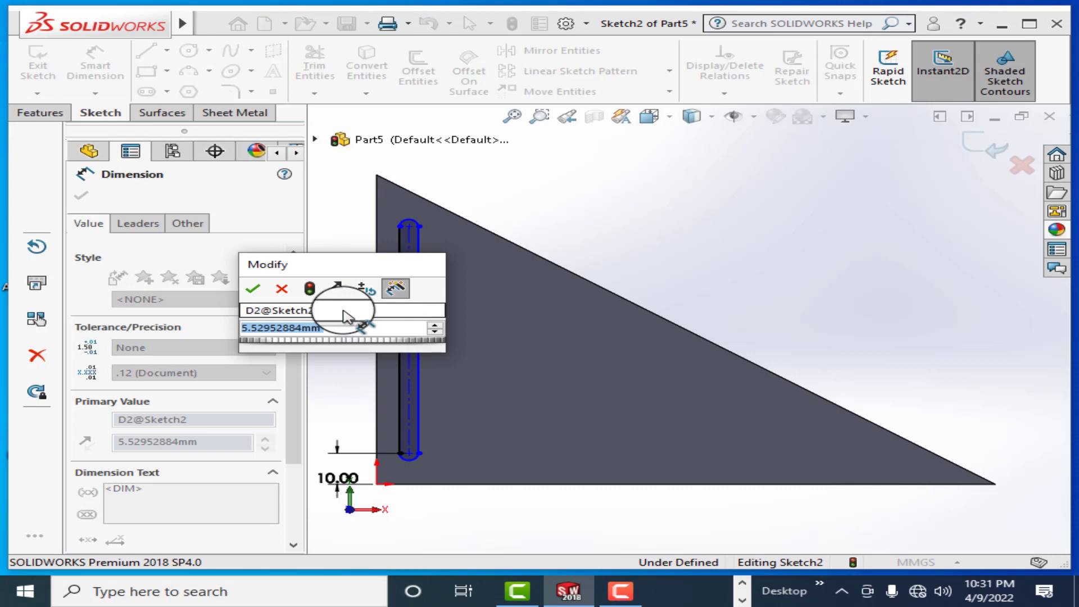
text(5)
key(Return)
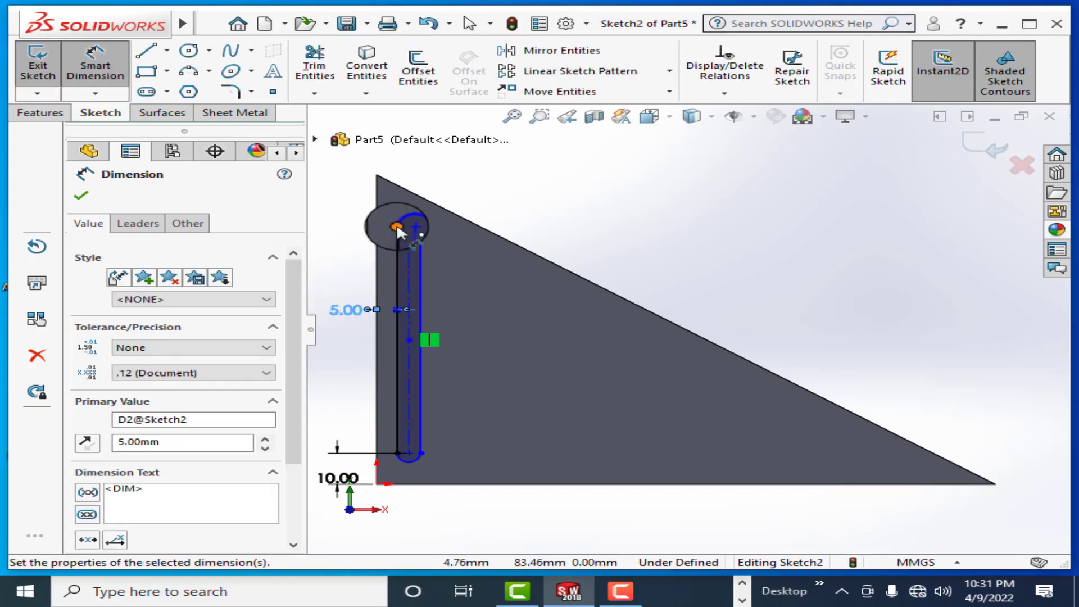
Set the slot width to 8 mm and its top 8 mm from the sloped edge
click(420, 324)
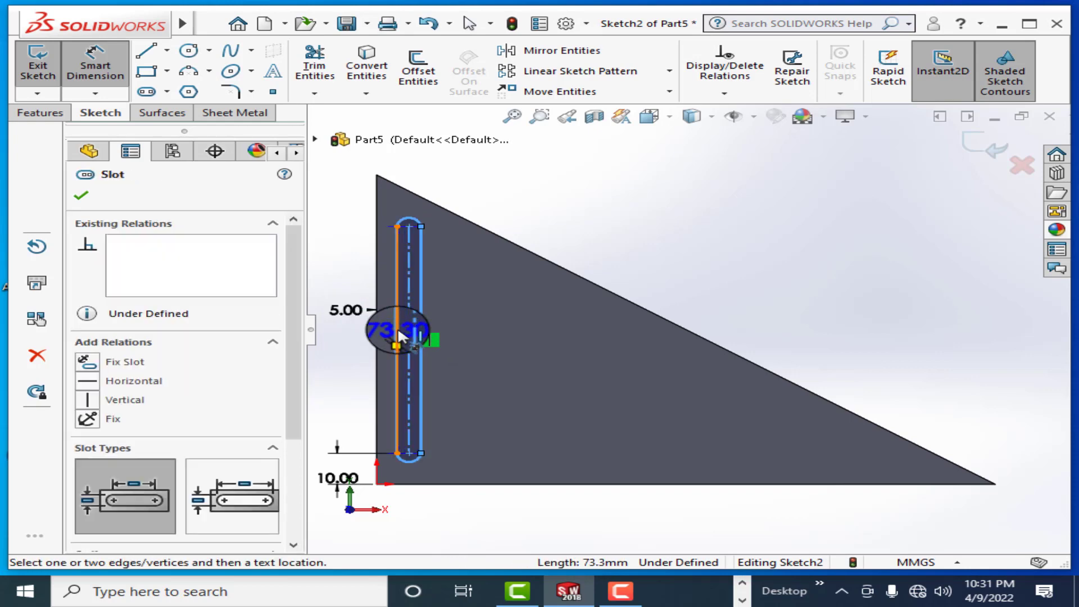
click(396, 332)
click(338, 339)
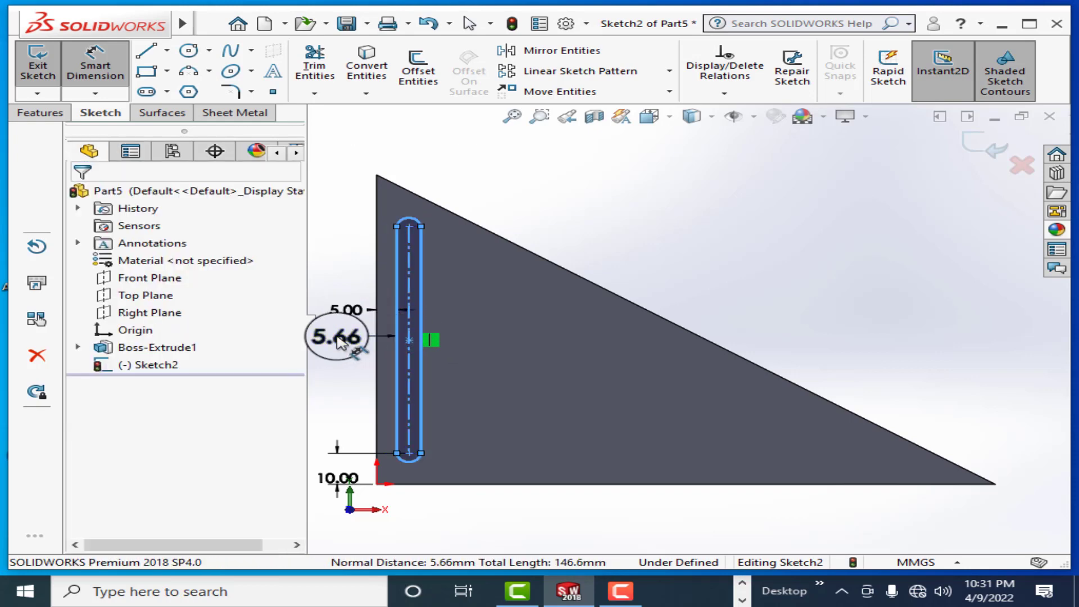
text(8)
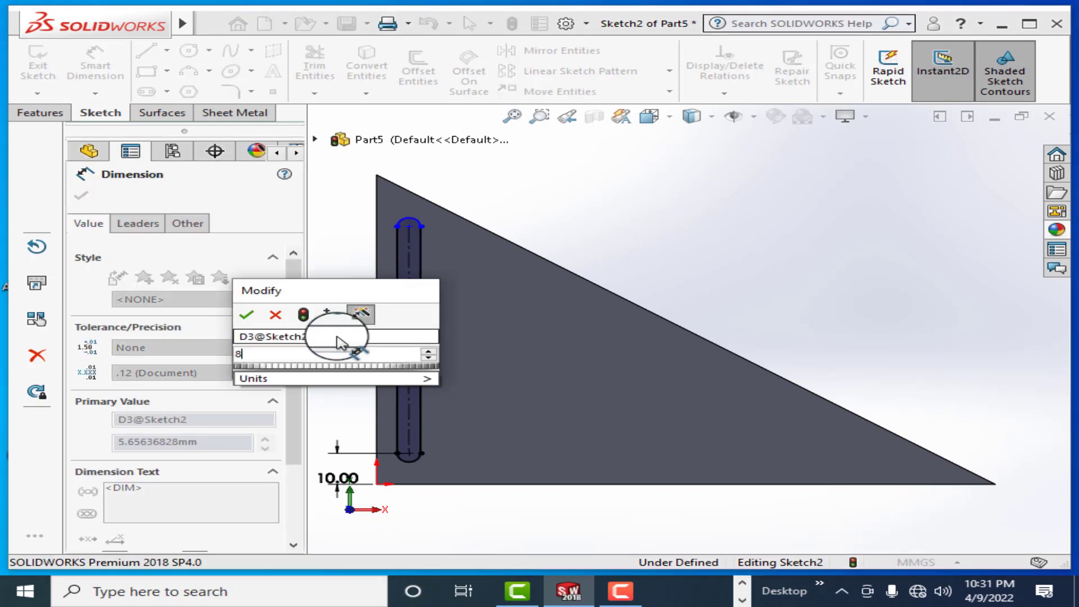
key(Return)
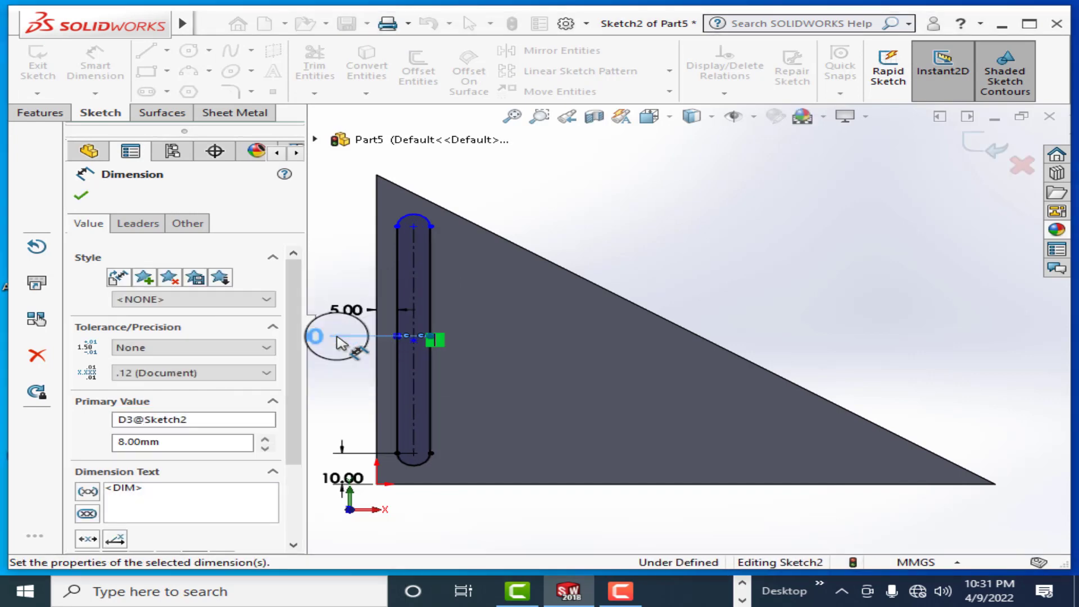
click(418, 197)
click(413, 226)
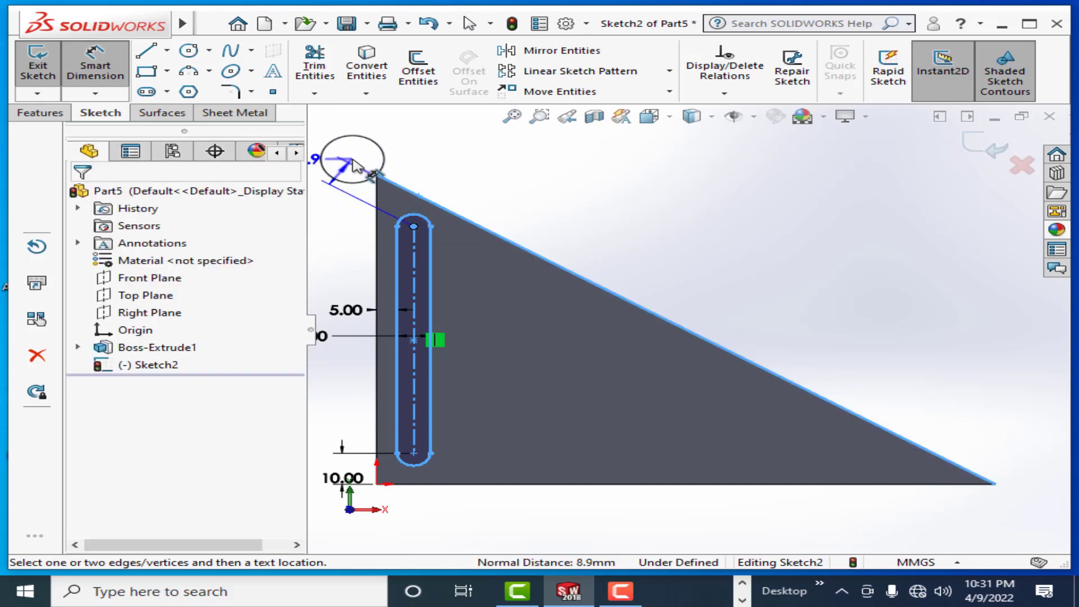
click(356, 168)
text(8)
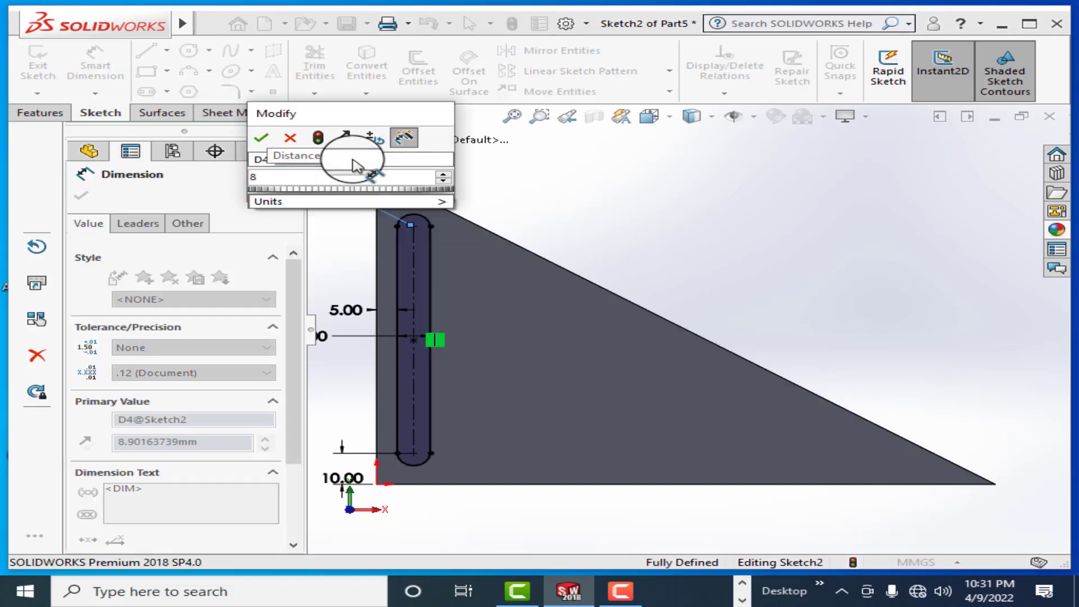
key(Return)
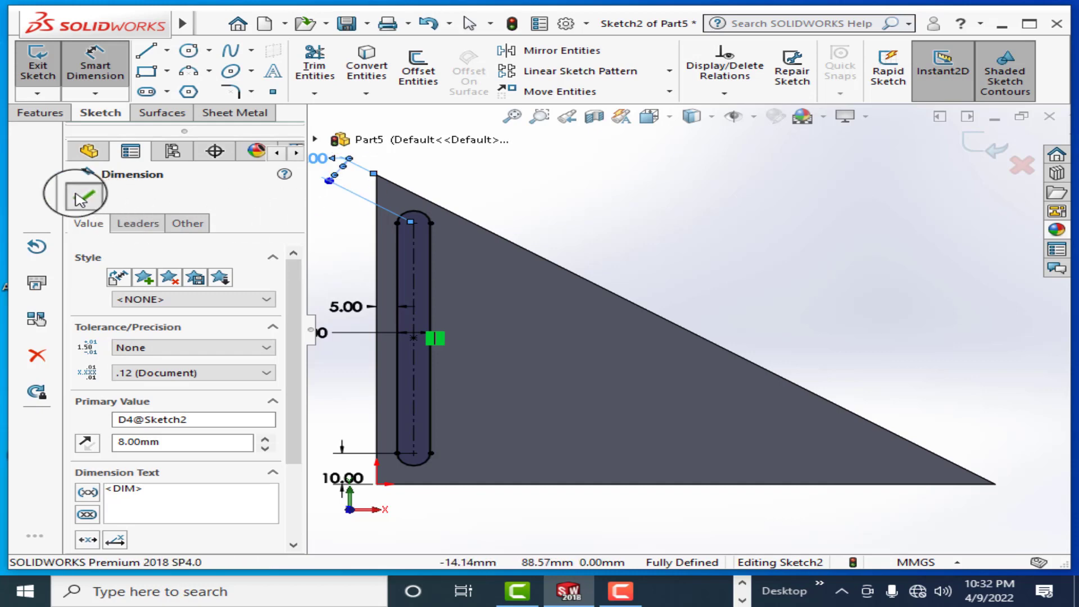
click(82, 198)
Cut the slot sketch Through All to create Cut-Extrude1
click(33, 114)
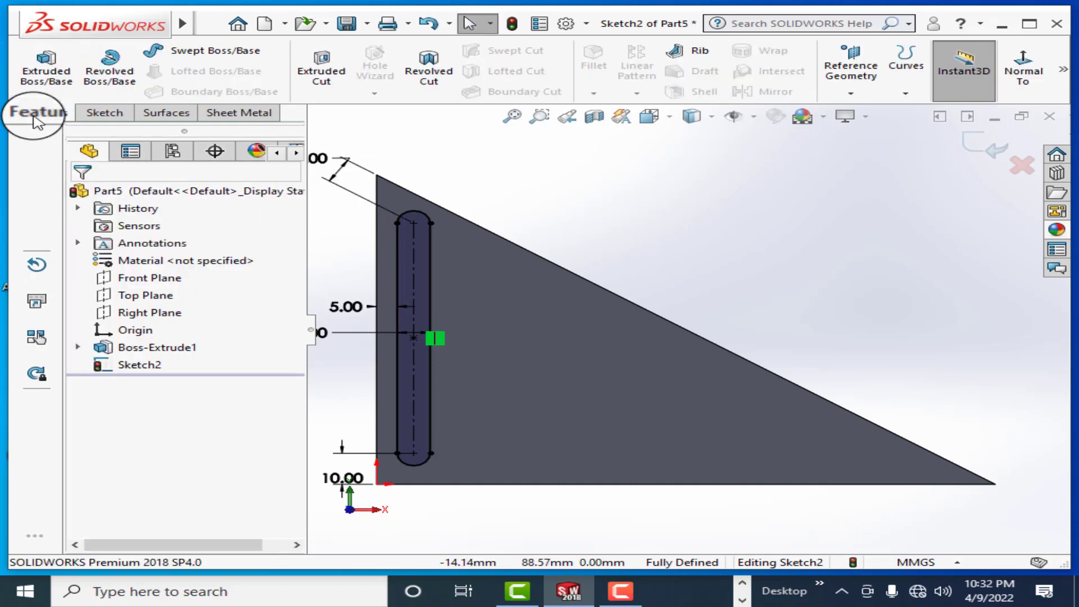
click(318, 70)
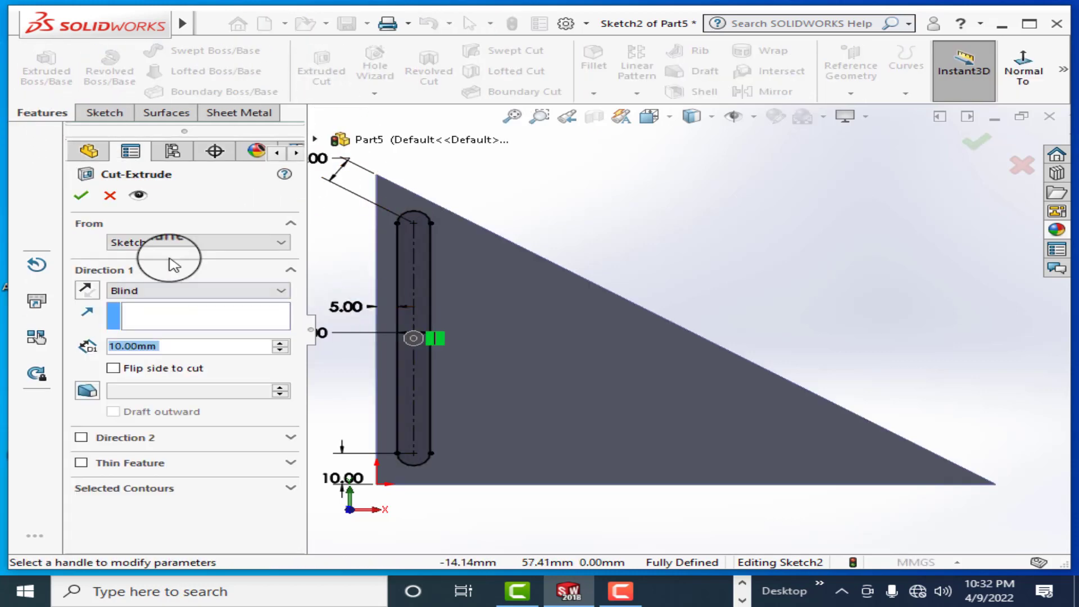
click(270, 291)
click(204, 315)
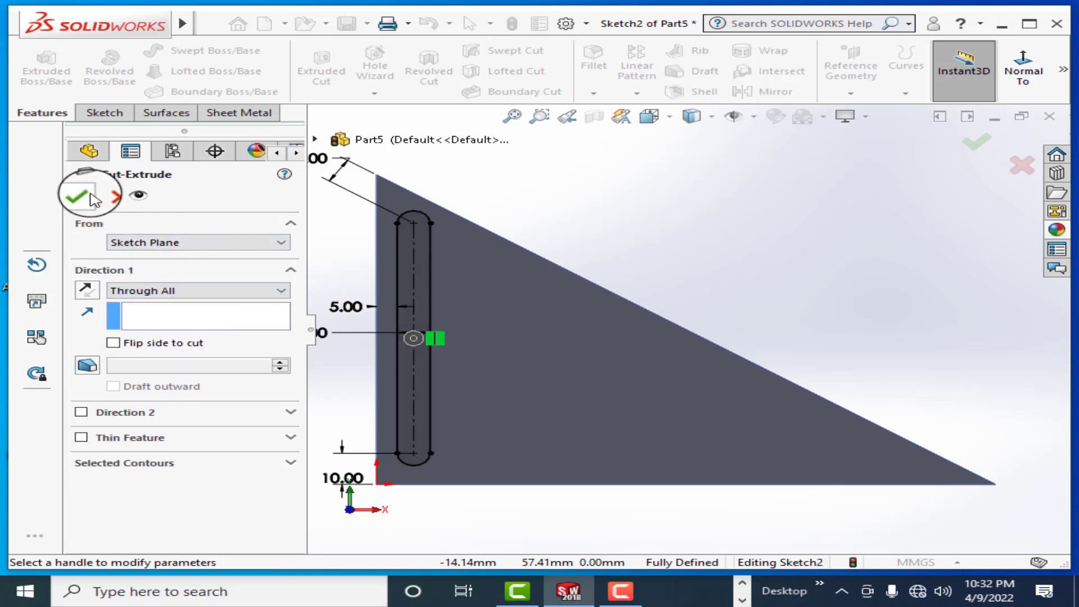
click(83, 197)
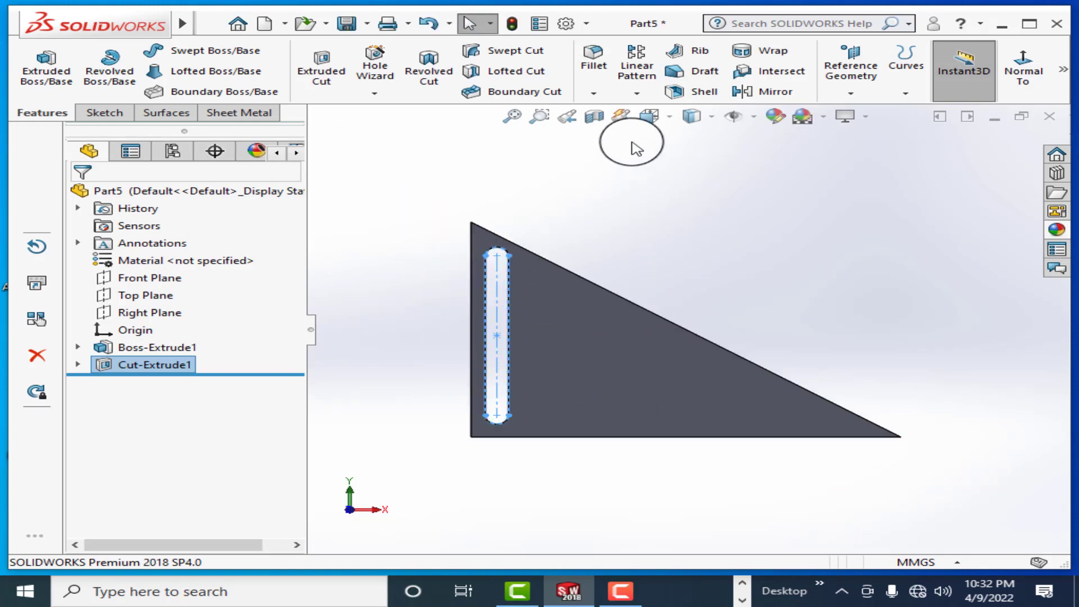
Linear-pattern the slot cut along D2@Sketch2, reversed, 20 mm apart, 6 instances, with Vary sketch
click(636, 70)
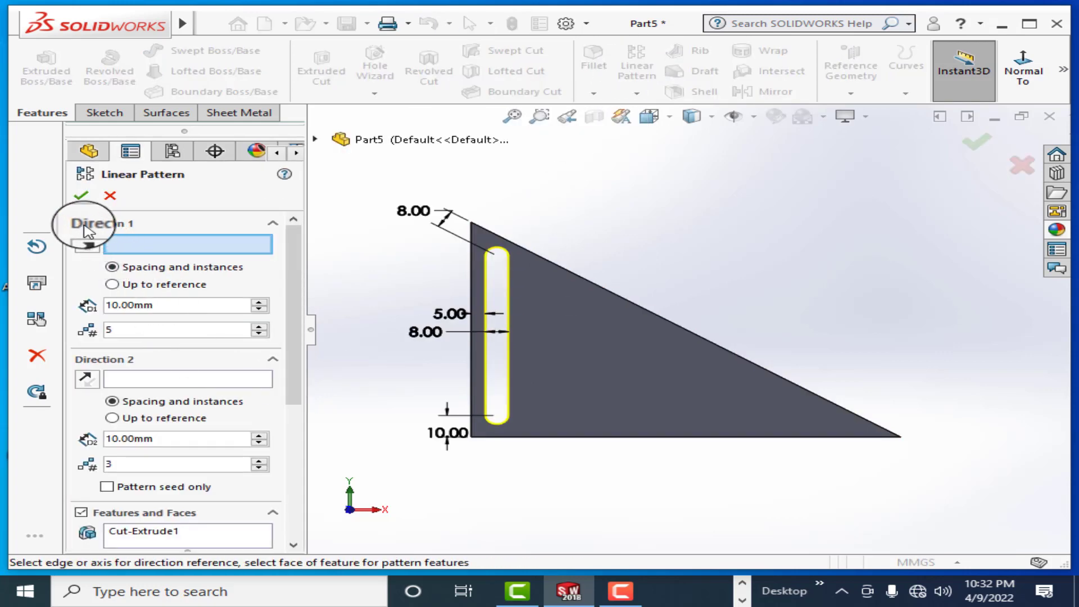
click(448, 318)
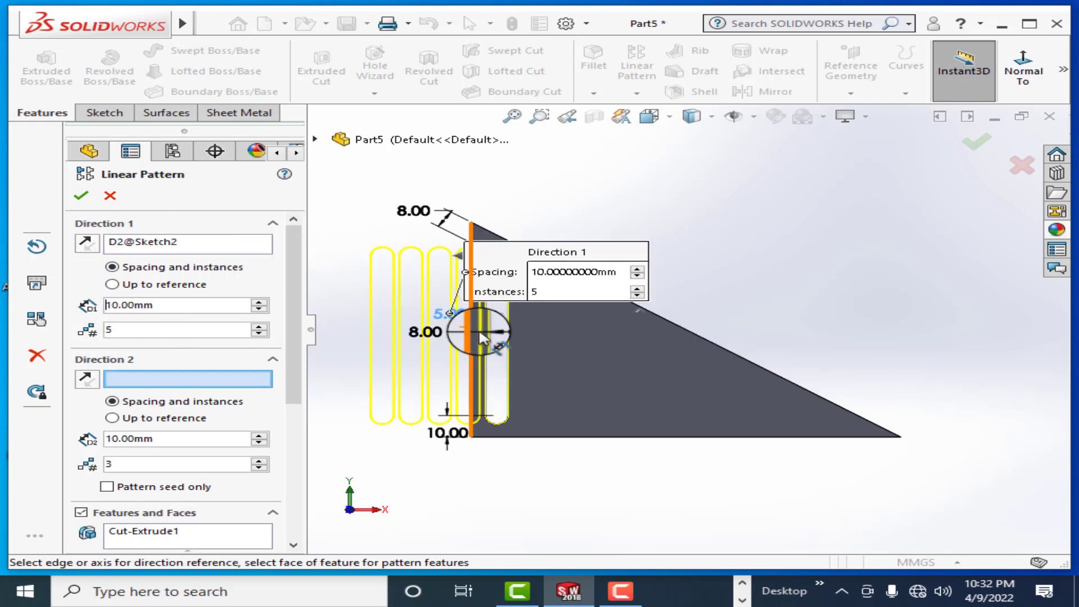
click(87, 247)
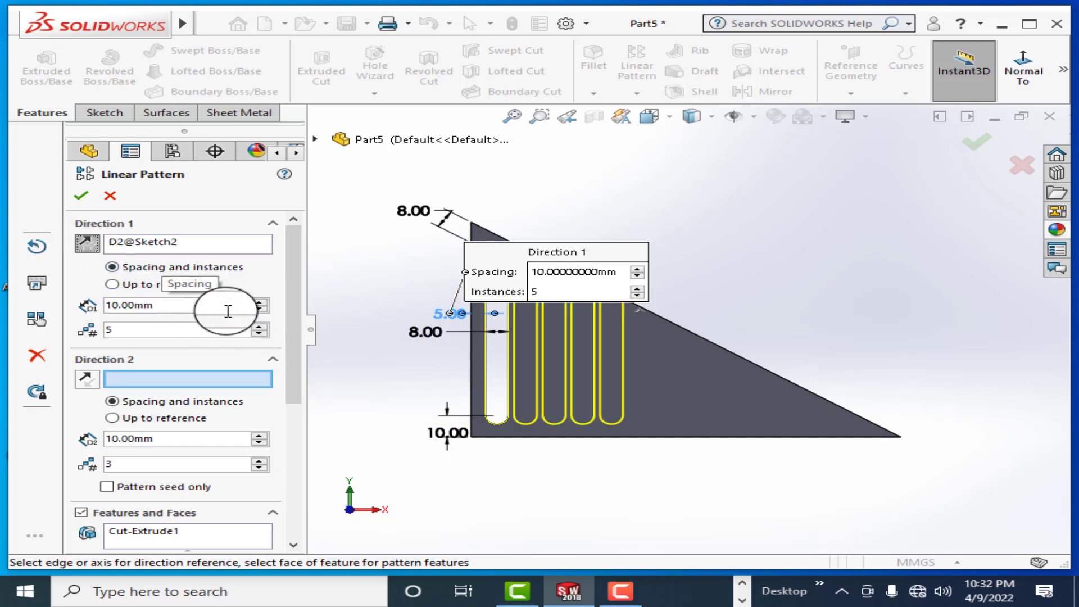
click(260, 304)
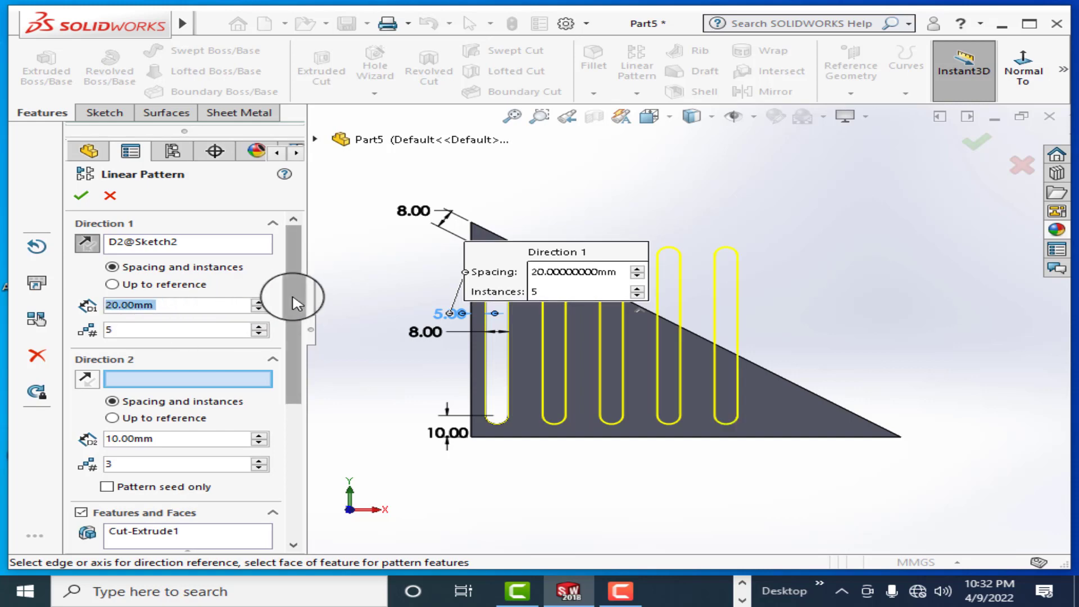
drag(295, 304, 294, 445)
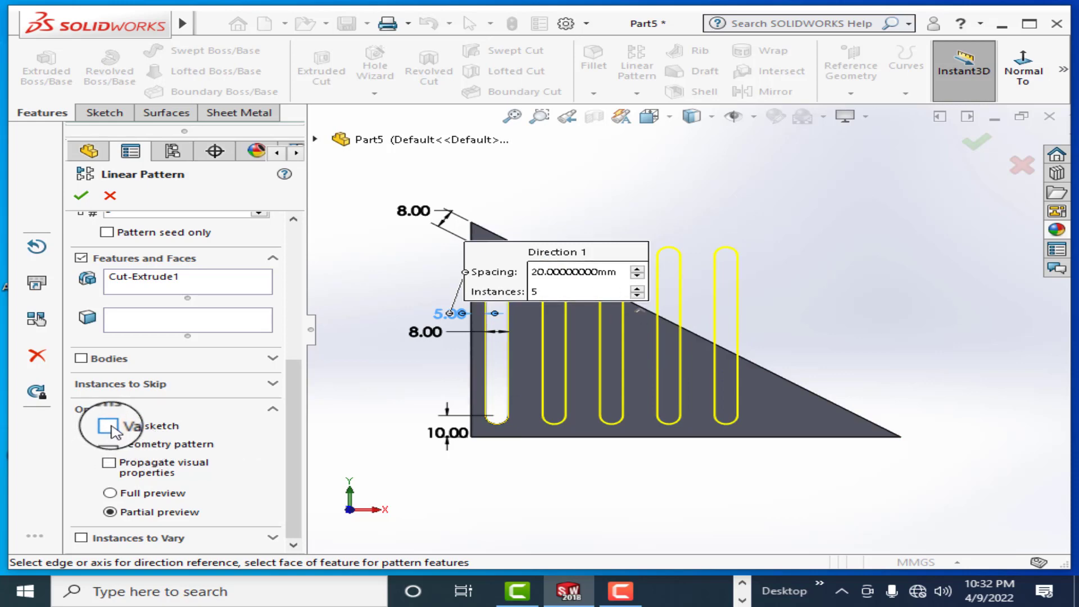
click(108, 426)
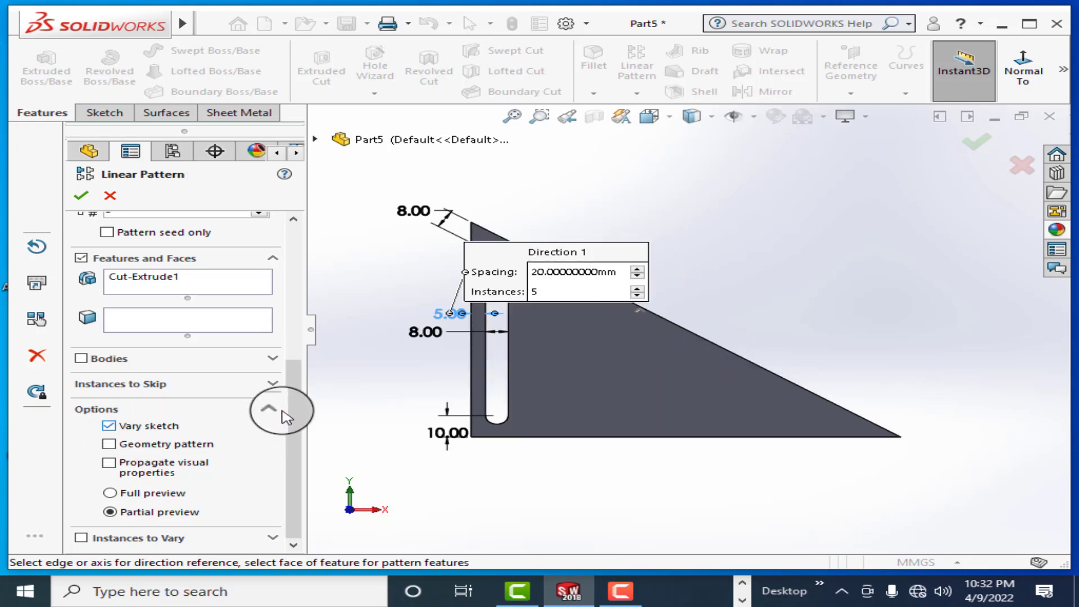
click(110, 494)
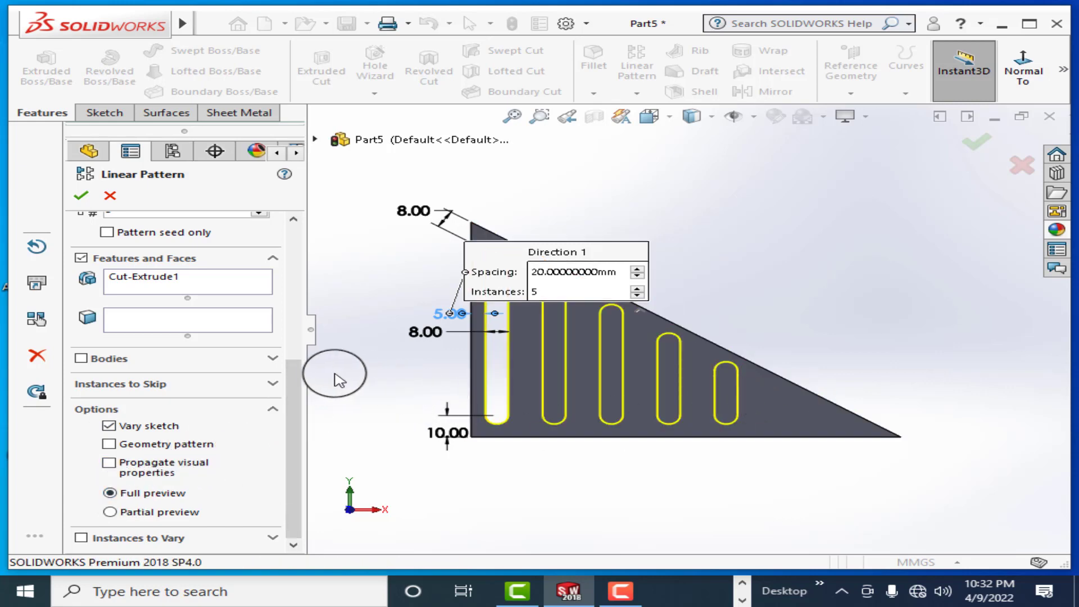
mouse_move(296, 386)
mouse_down()
mouse_move(303, 320)
mouse_move(250, 273)
mouse_up()
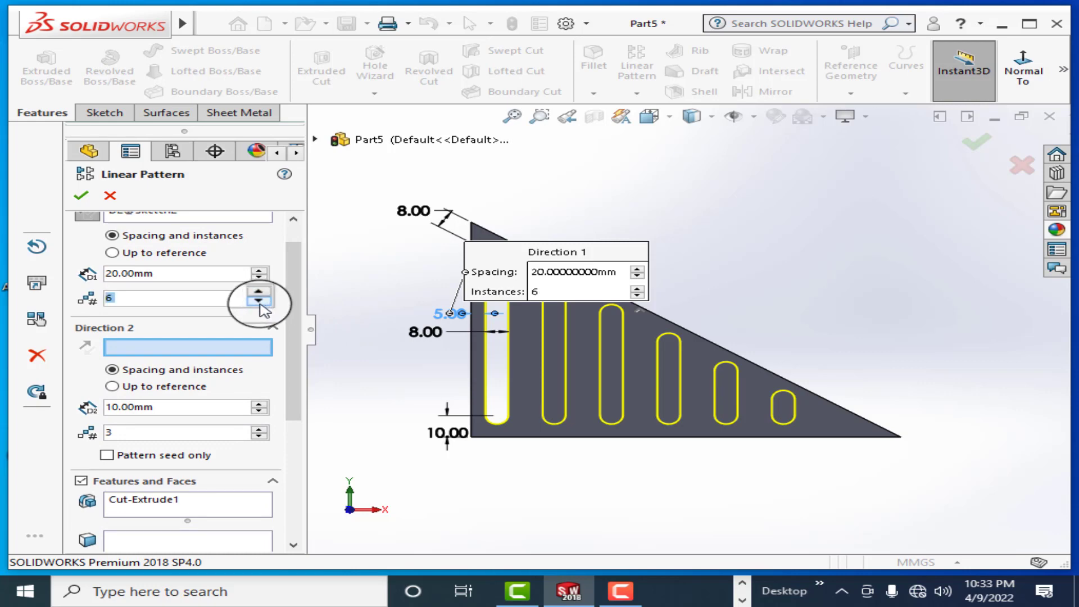
drag(296, 402, 298, 518)
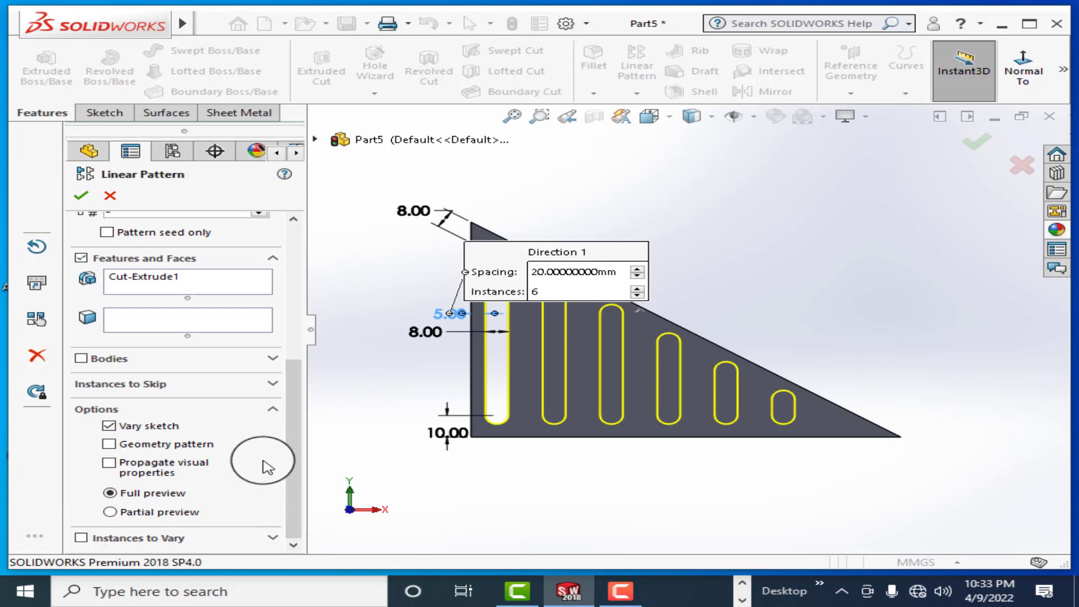
drag(299, 446, 318, 296)
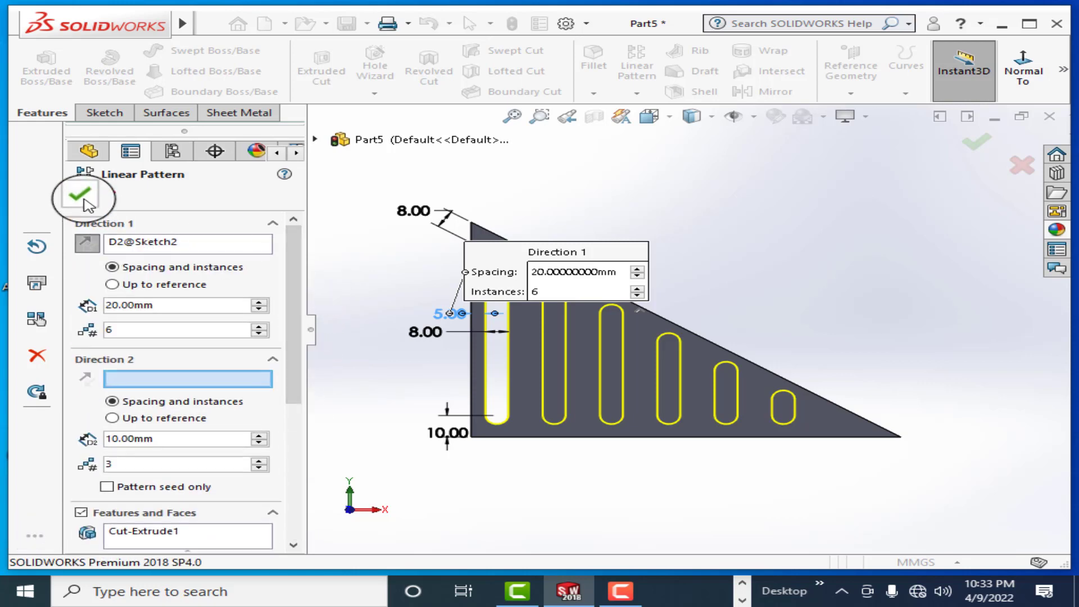
click(81, 196)
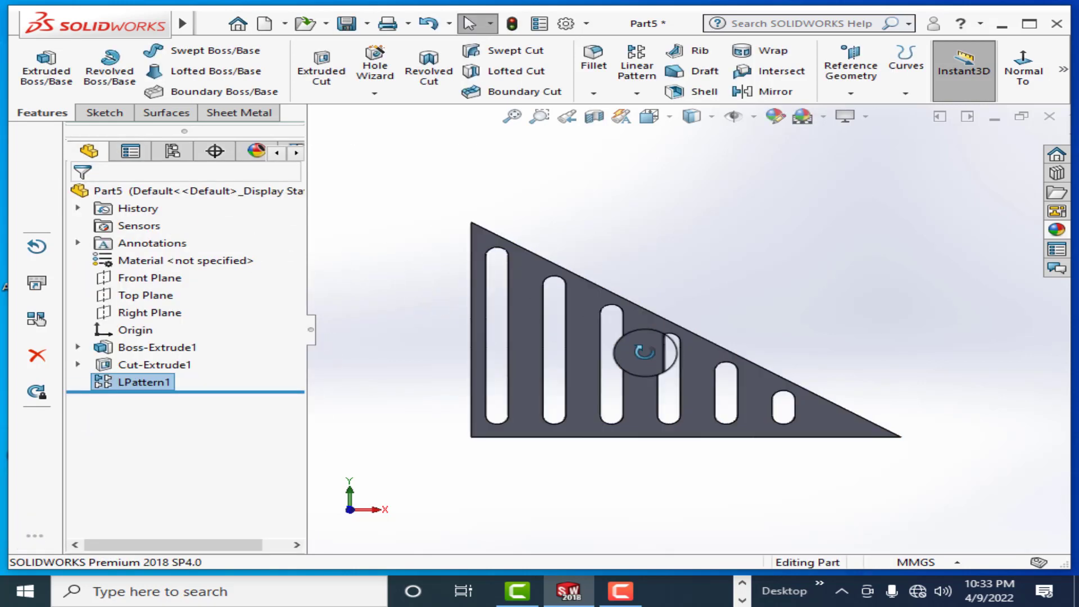
Orbit the plate to inspect the six tapering slots in 3D
mouse_move(644, 352)
middle_down()
mouse_move(589, 336)
mouse_move(705, 339)
mouse_move(465, 204)
middle_up()
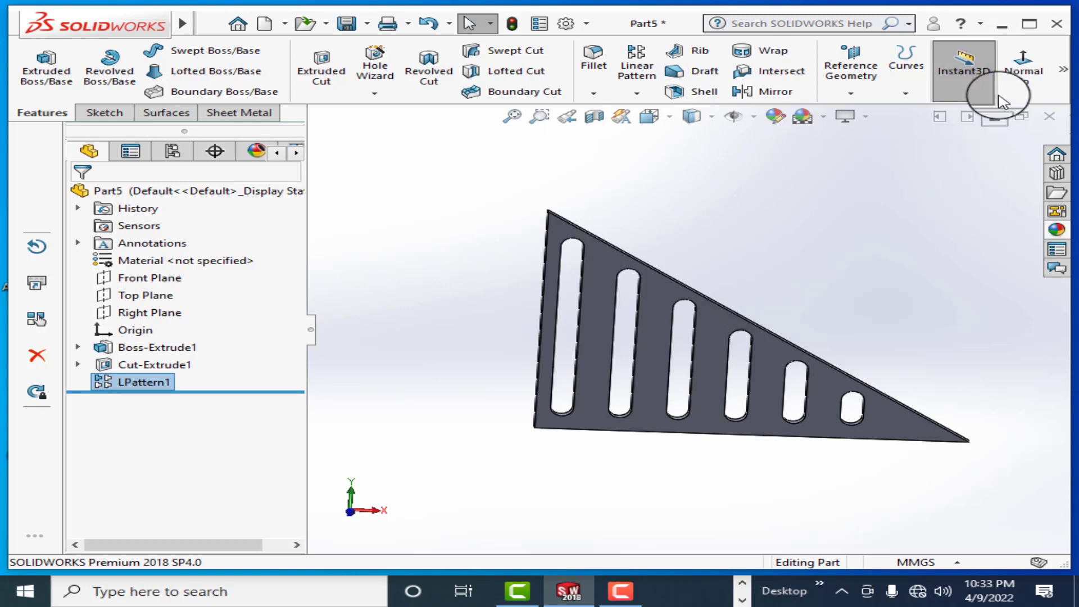
click(622, 591)
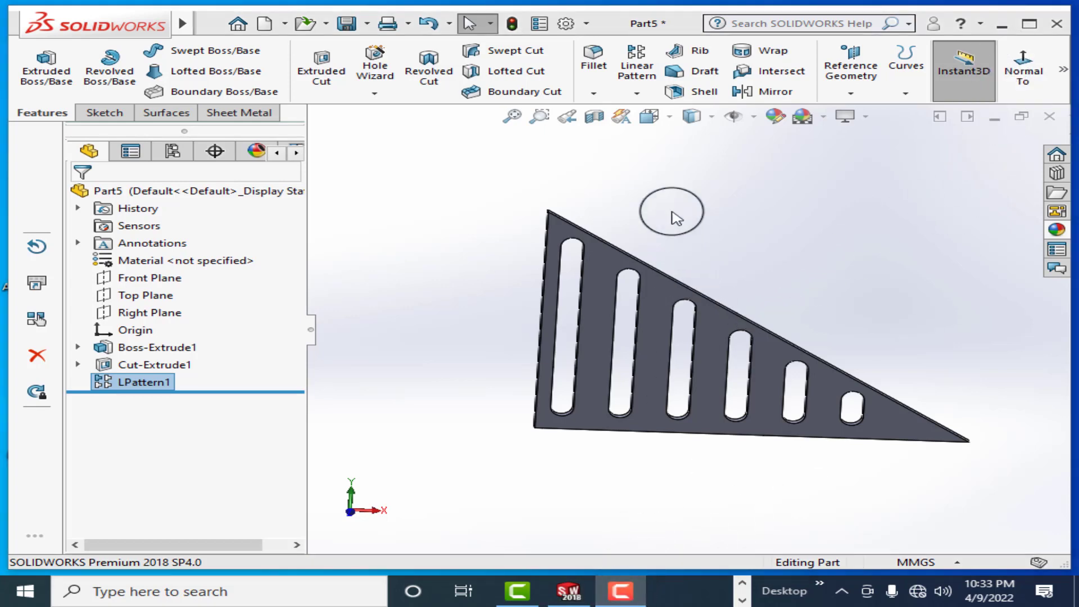